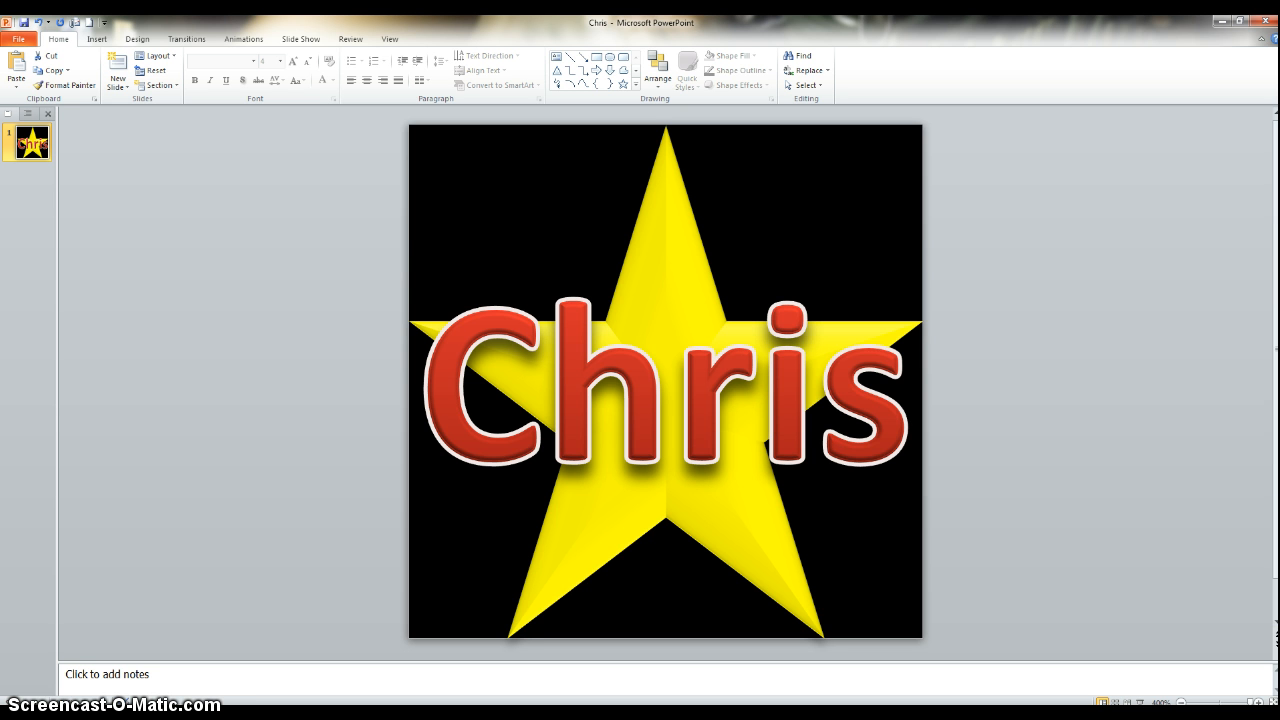
# Preview the exported animated GIF in the browser window, then close it.
pyautogui.moveTo(1279, 222); pyautogui.dragTo(1121, 201)
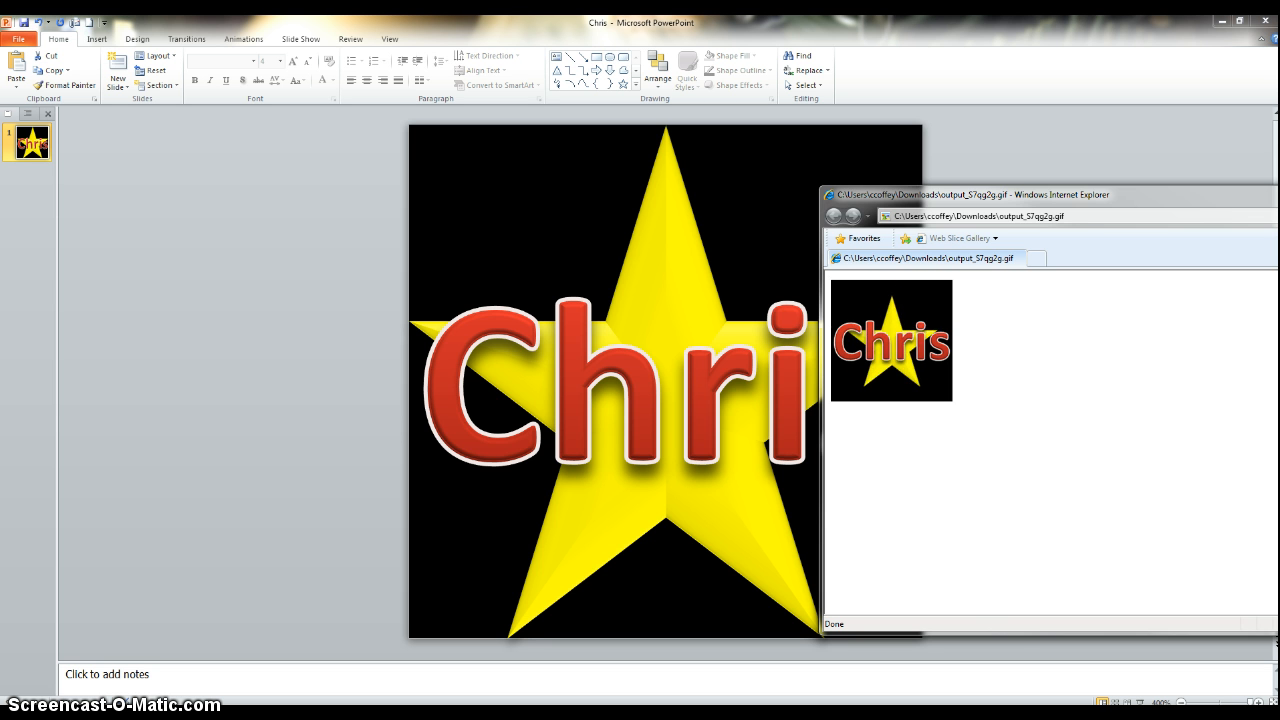
pyautogui.hotkey('alt', 'F4')
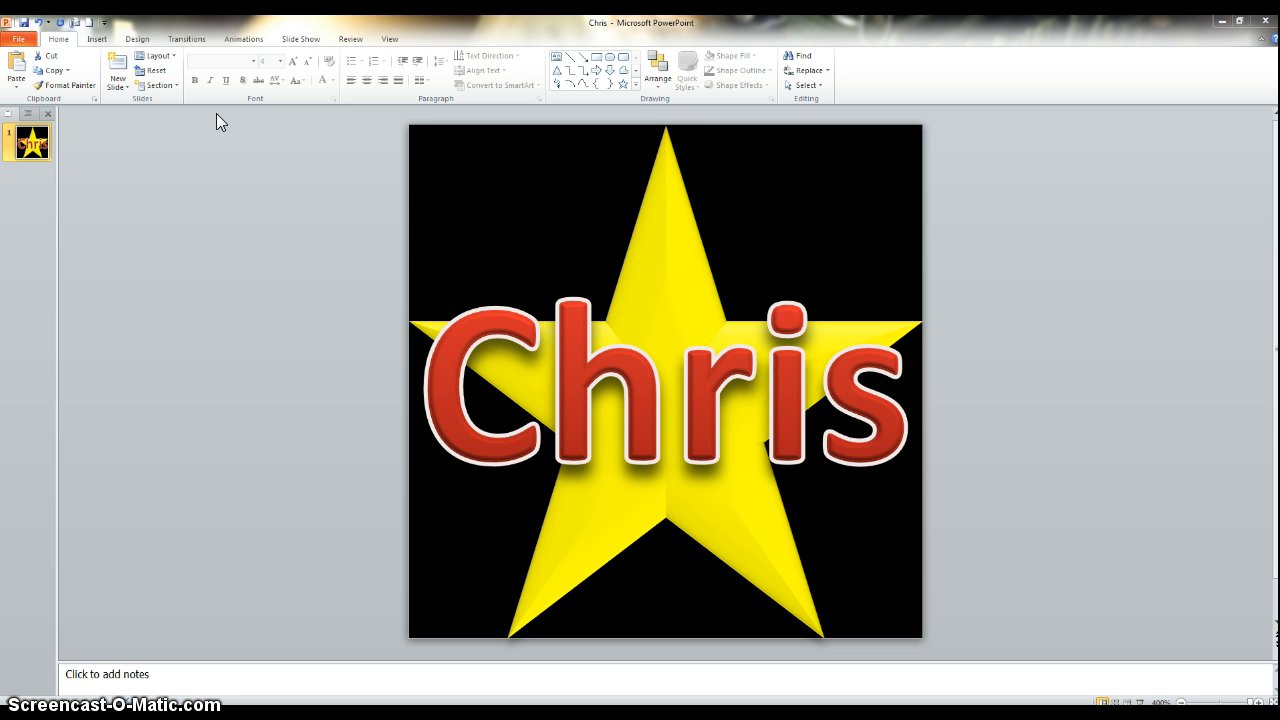
pyautogui.click(21, 40)
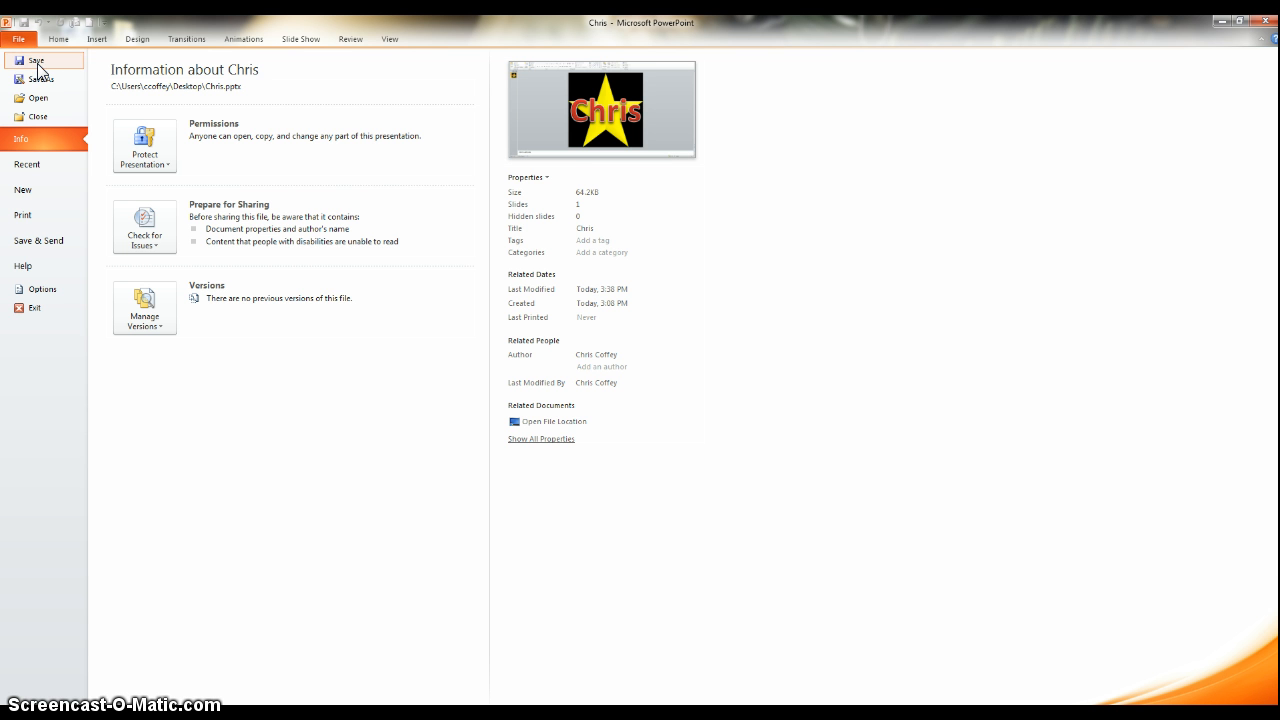
pyautogui.click(43, 79)
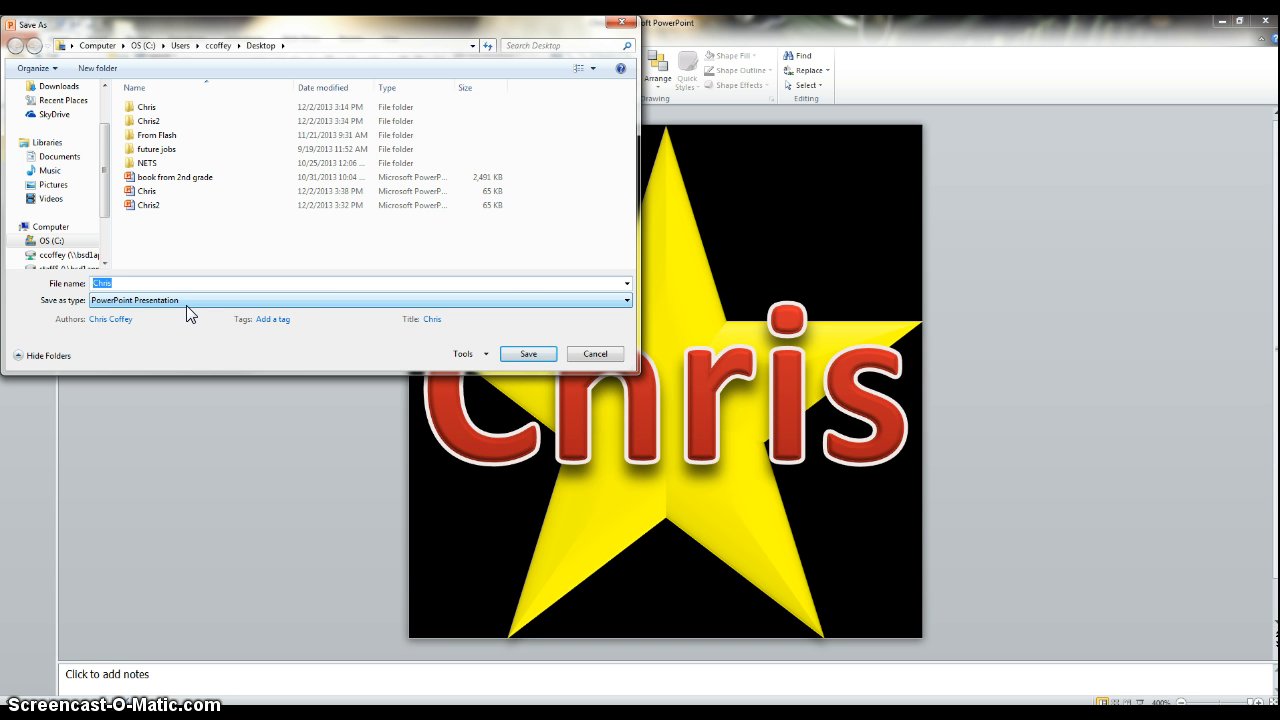
pyautogui.click(594, 355)
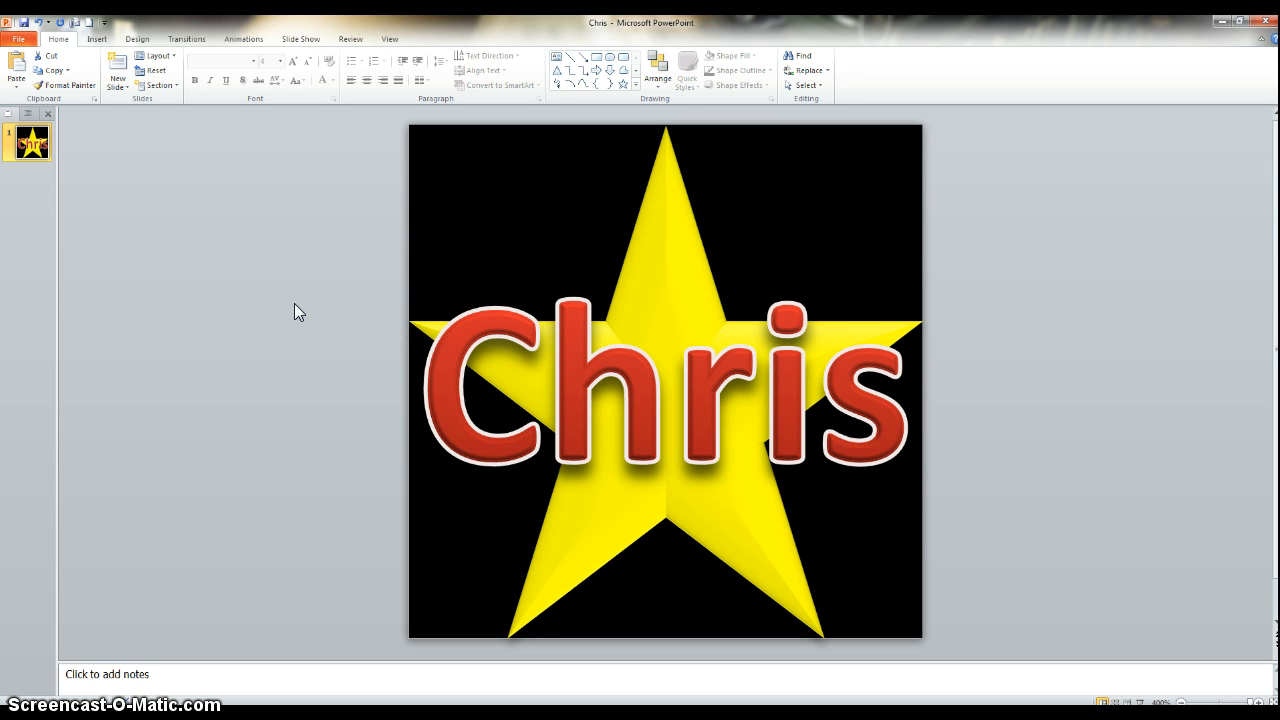
# Duplicate the slide three times so the presentation has four identical slides.
pyautogui.rightClick(27, 155)
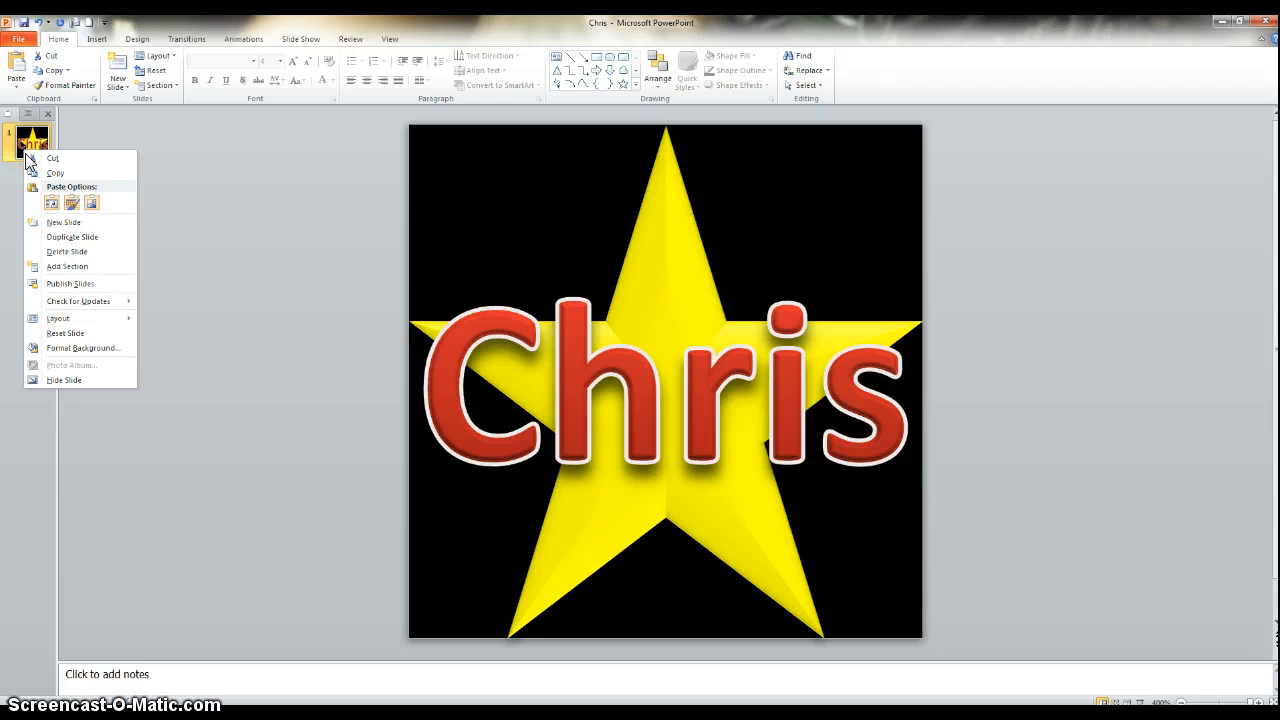
pyautogui.click(75, 241)
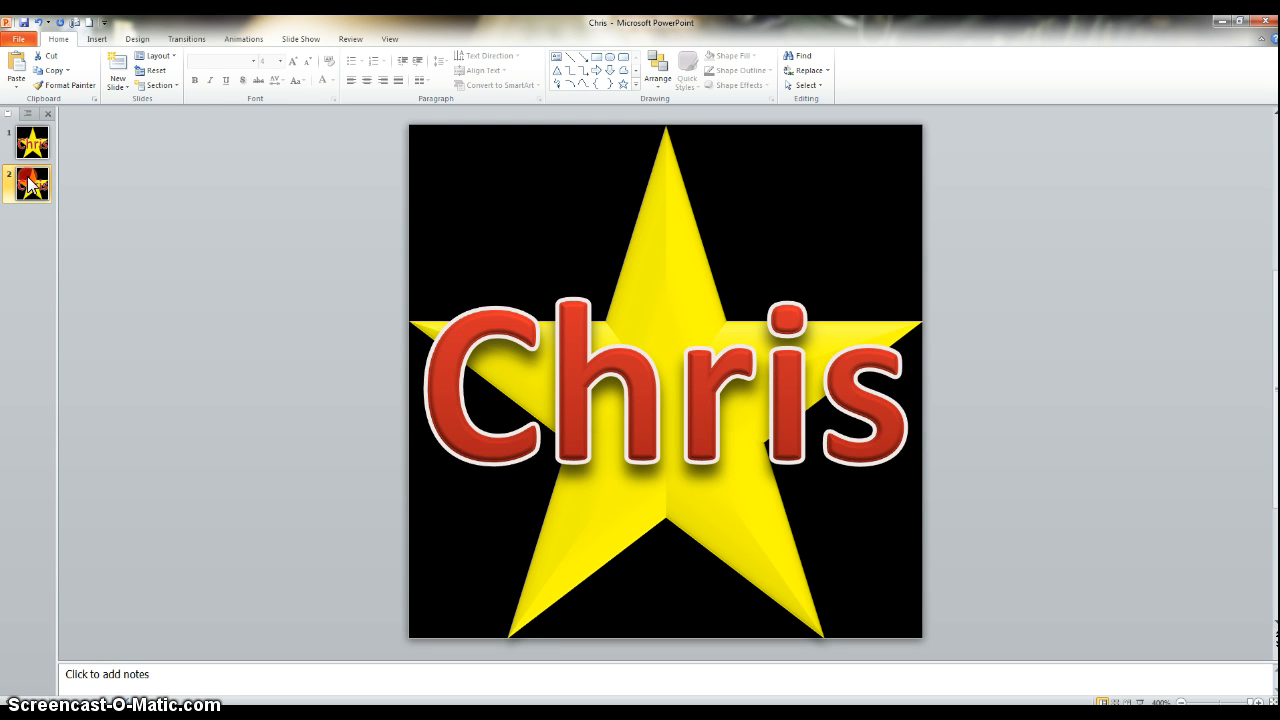
pyautogui.rightClick(30, 183)
pyautogui.click(70, 264)
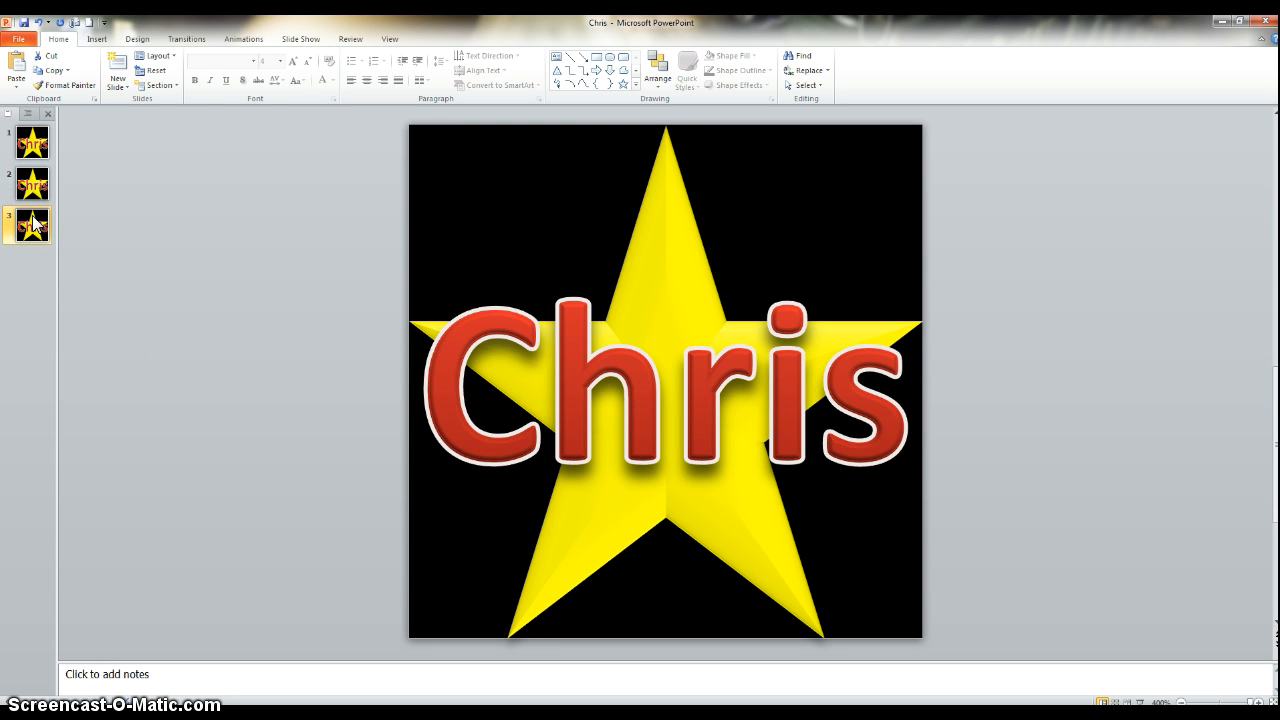
pyautogui.rightClick(33, 224)
pyautogui.click(83, 299)
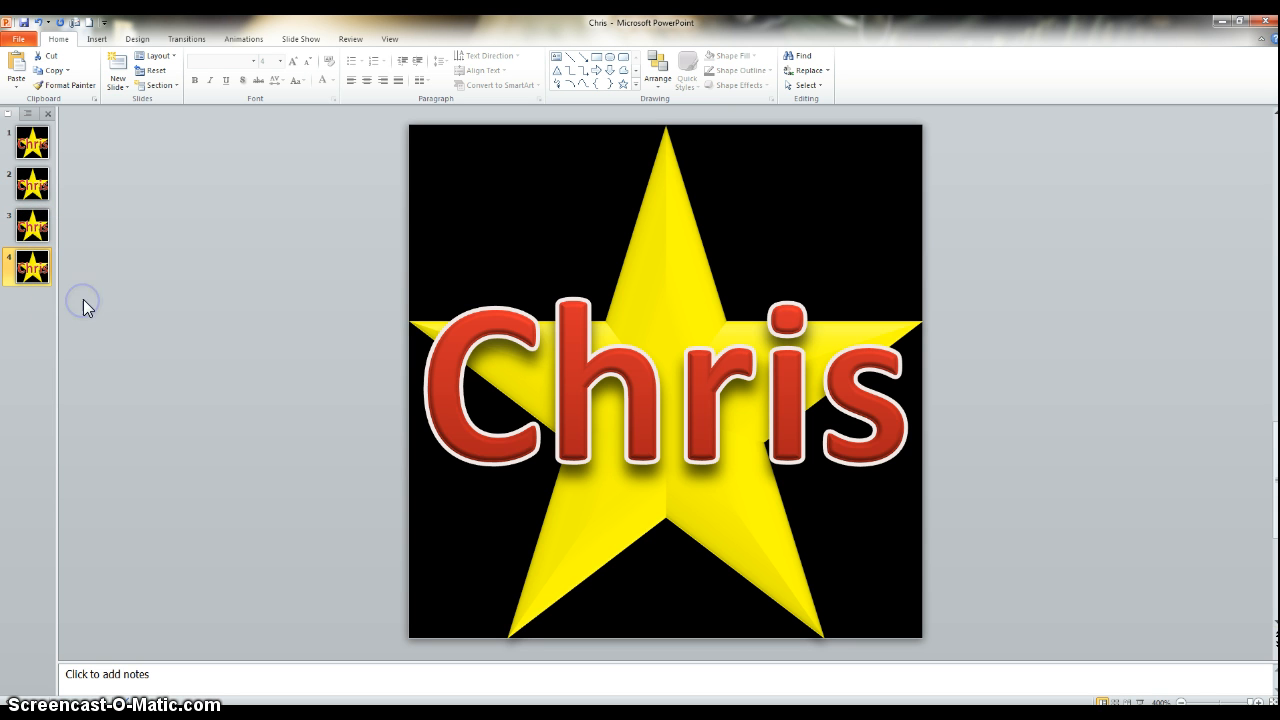
# Compare the slide thumbnails with the animated GIF preview window.
pyautogui.click(41, 148)
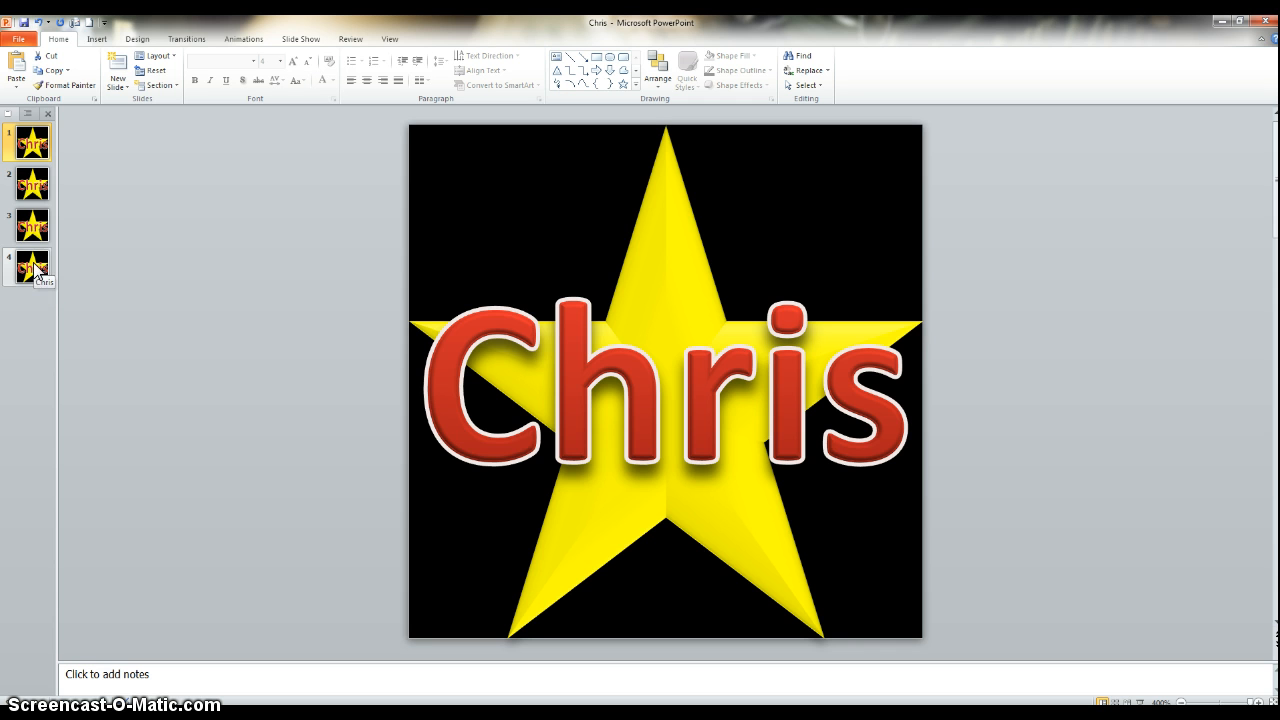
pyautogui.click(34, 268)
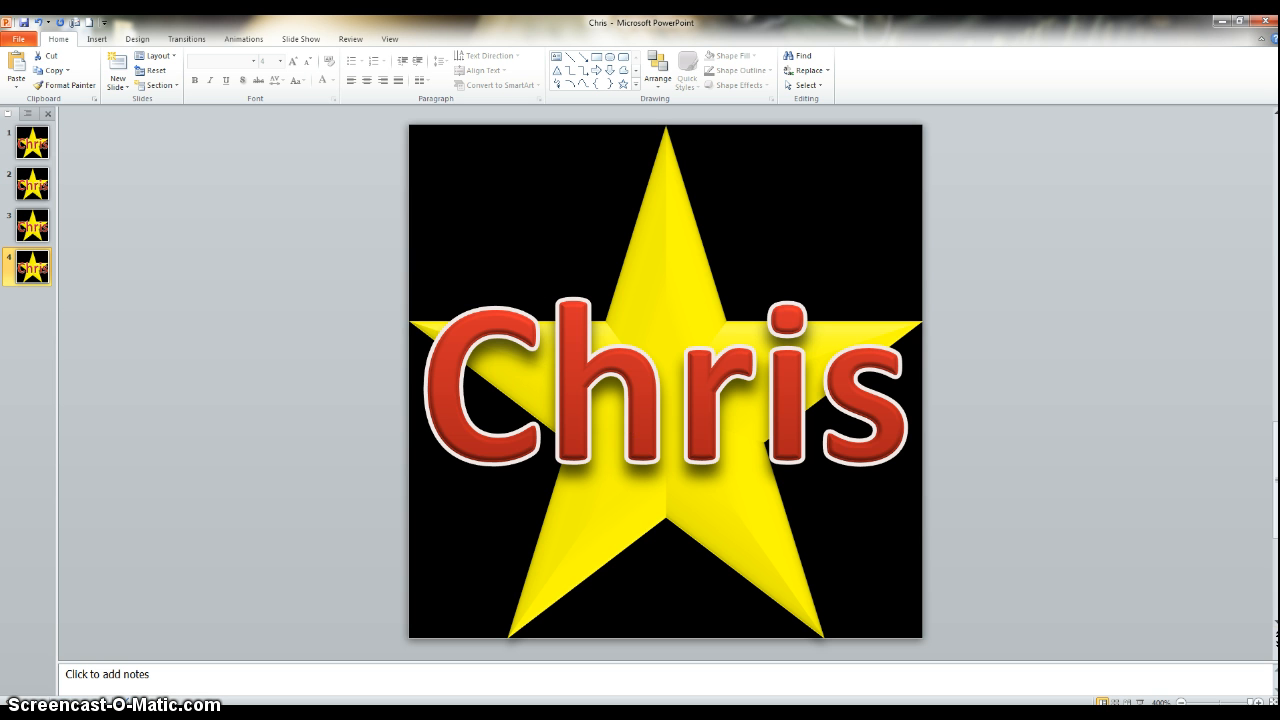
pyautogui.moveTo(1279, 176); pyautogui.dragTo(1277, 179)
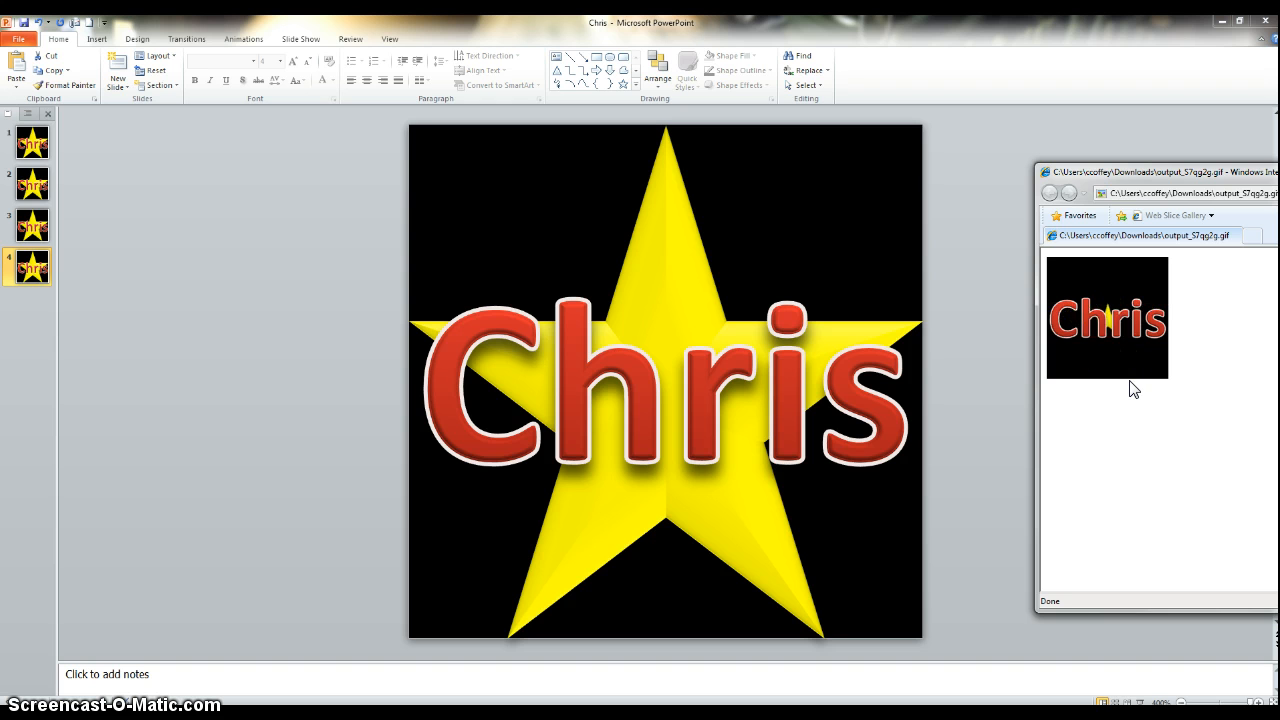
pyautogui.moveTo(1222, 172); pyautogui.dragTo(1279, 172)
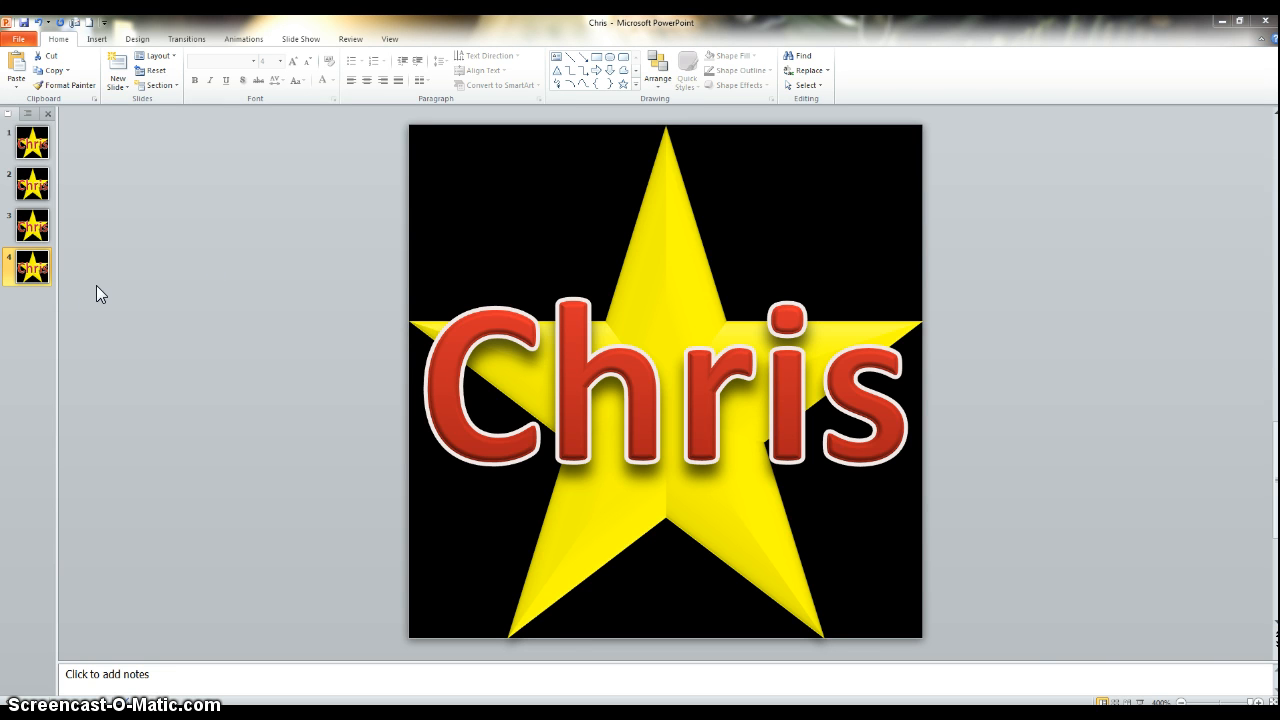
# On slide 3, set the star shape's height to 1.5 inches in Format Shape size settings.
pyautogui.click(34, 230)
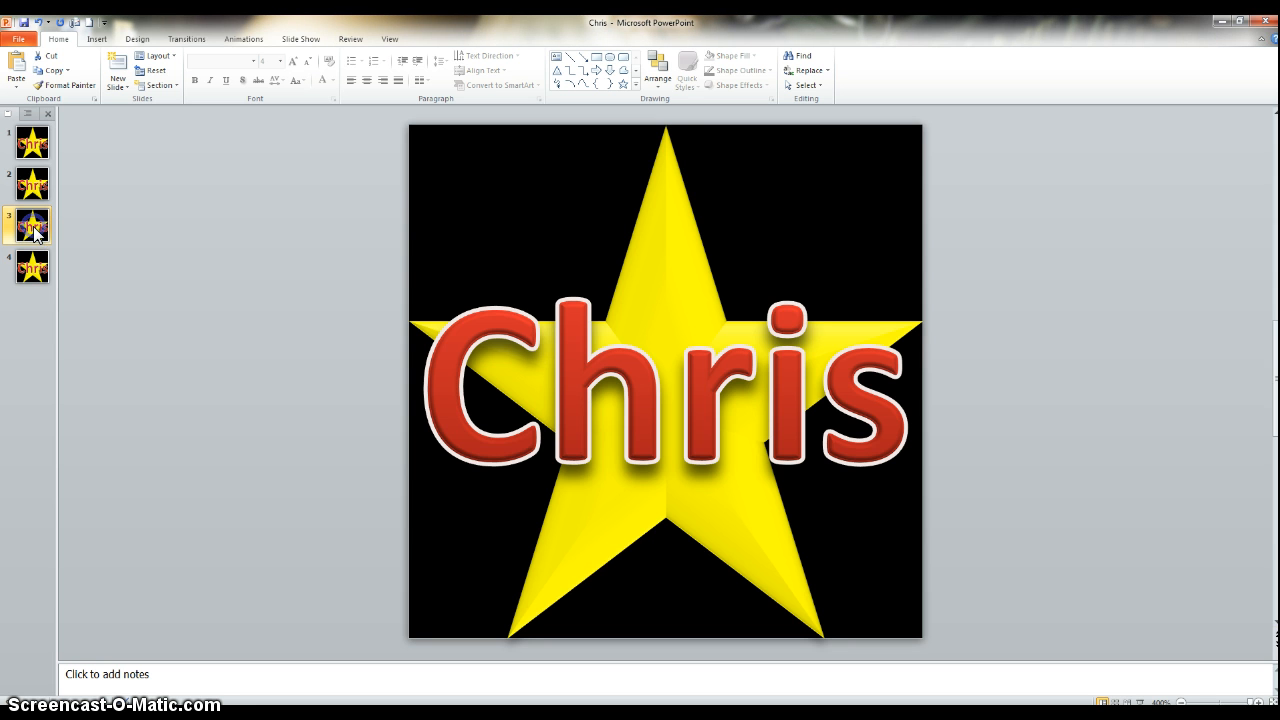
pyautogui.click(664, 235)
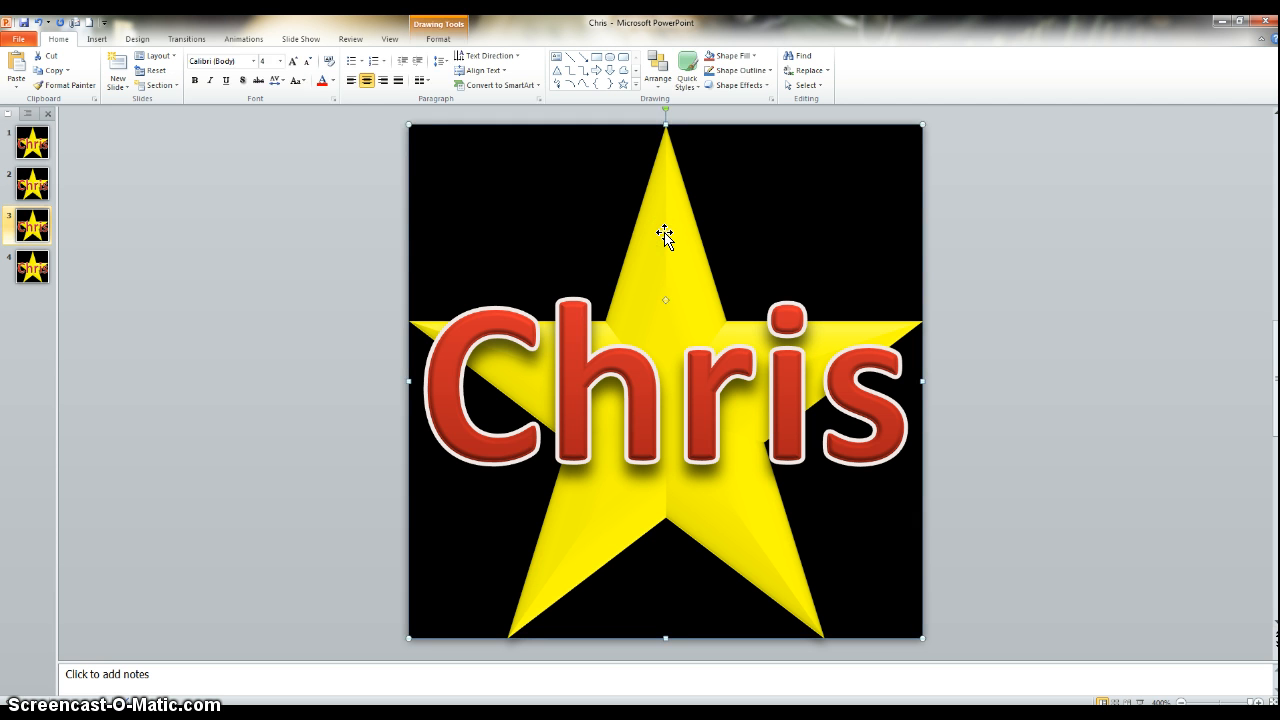
pyautogui.click(665, 374)
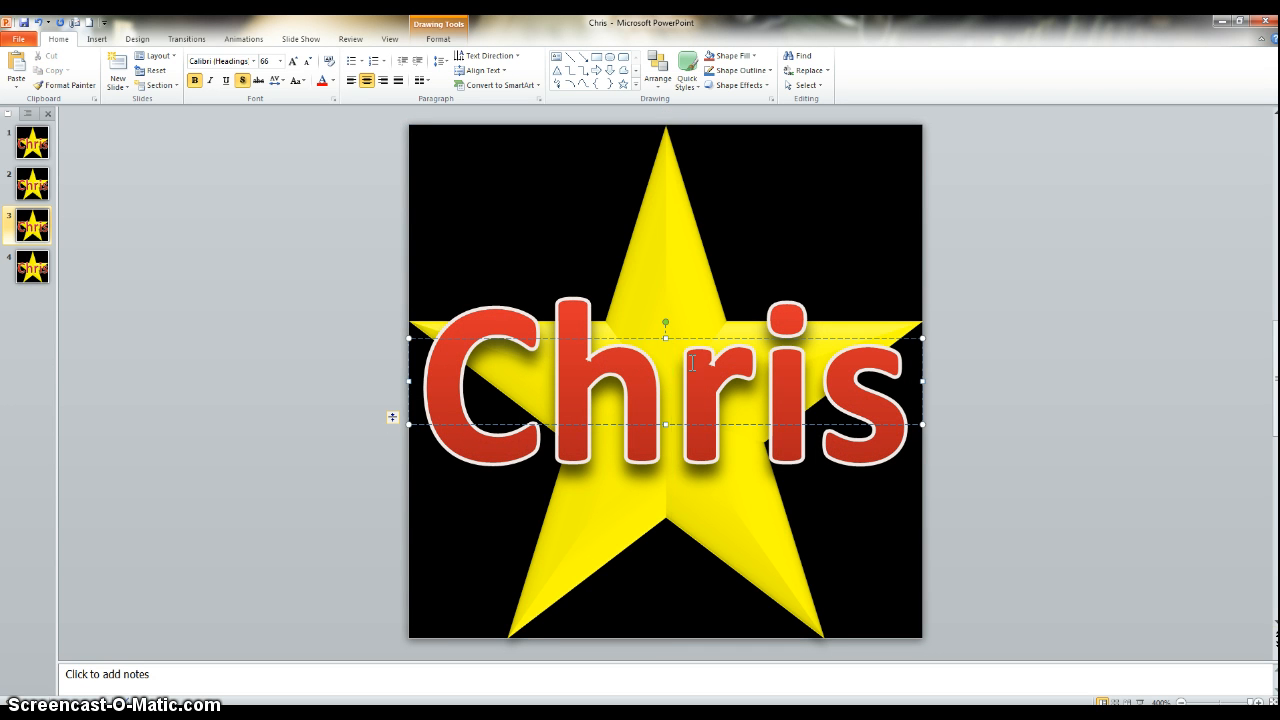
pyautogui.click(662, 216)
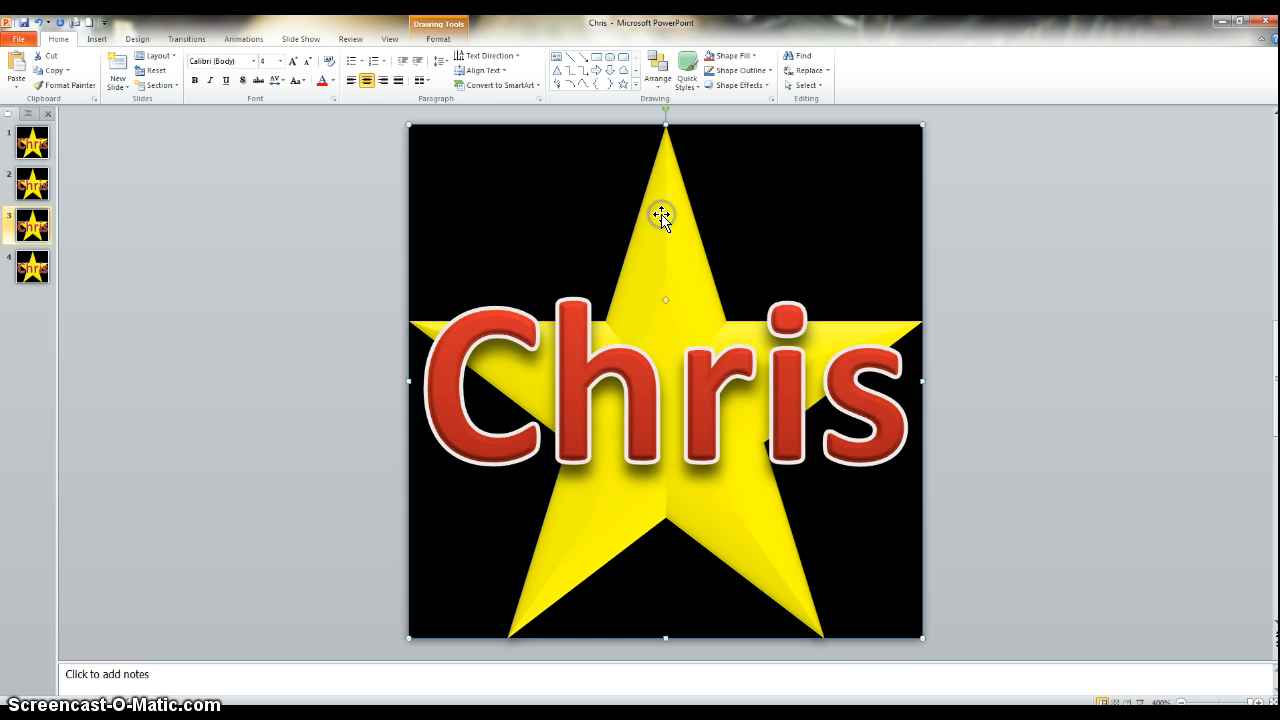
pyautogui.rightClick(662, 216)
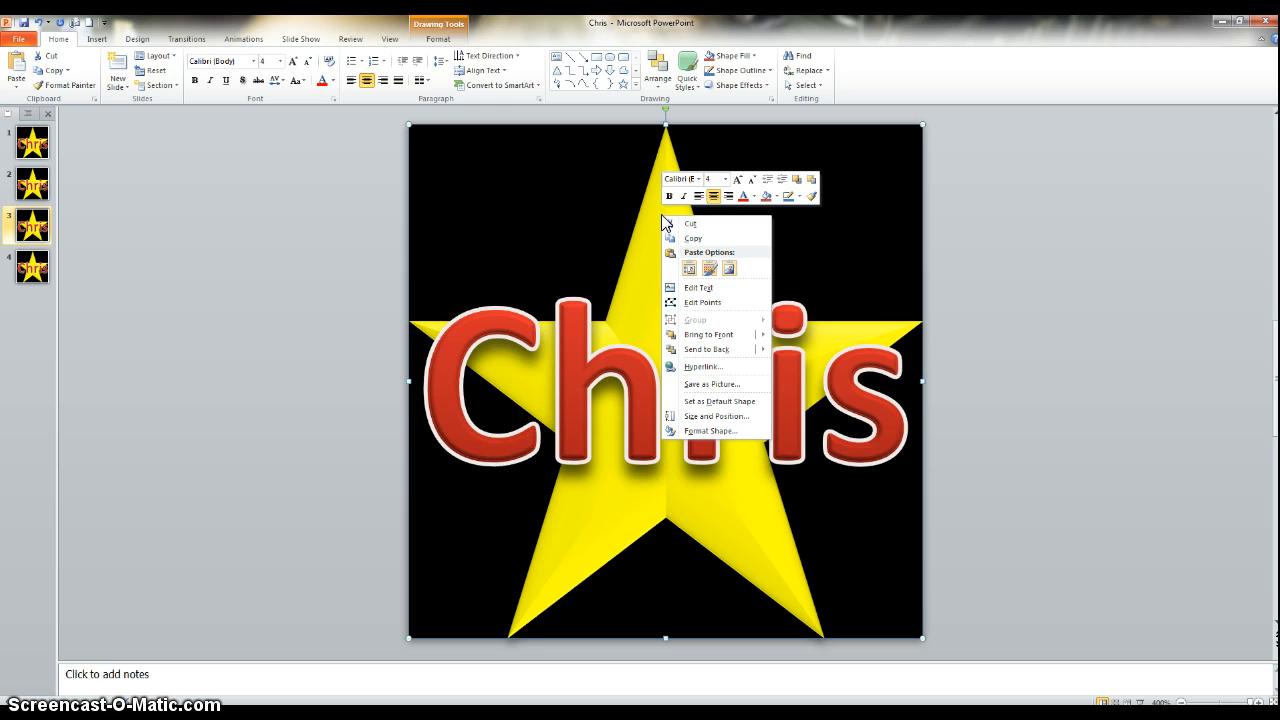
pyautogui.click(716, 432)
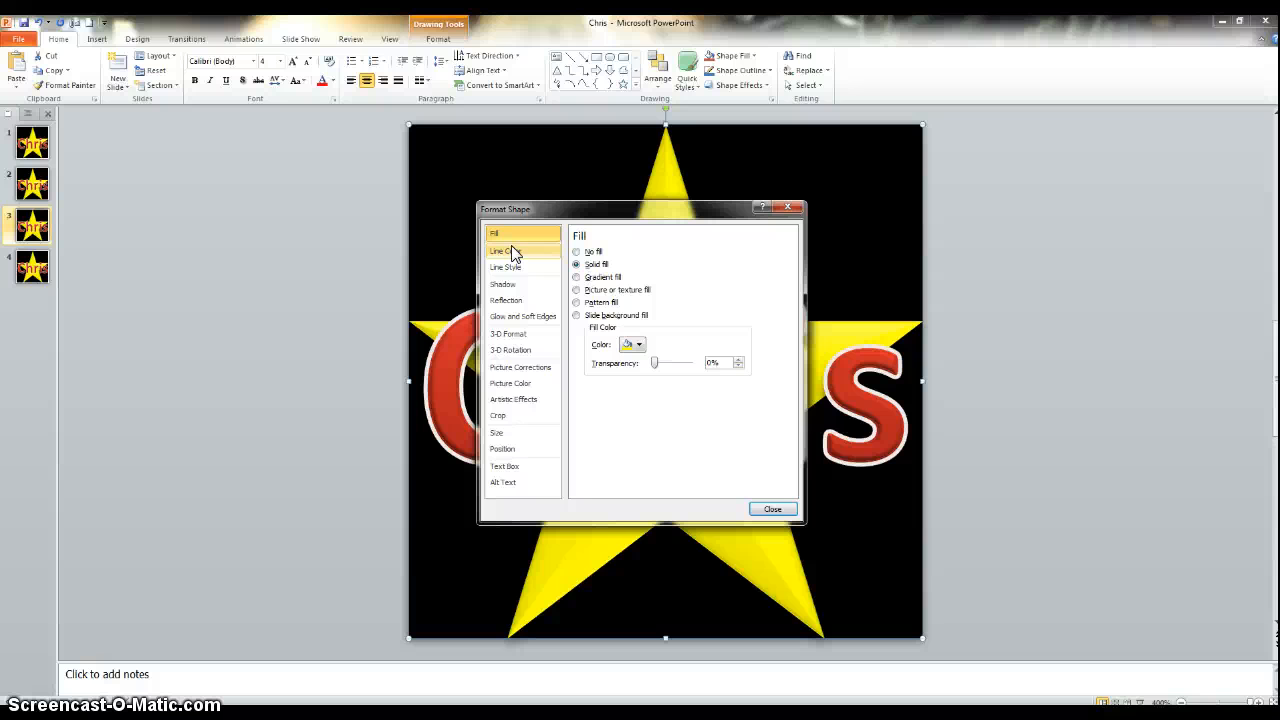
pyautogui.click(510, 438)
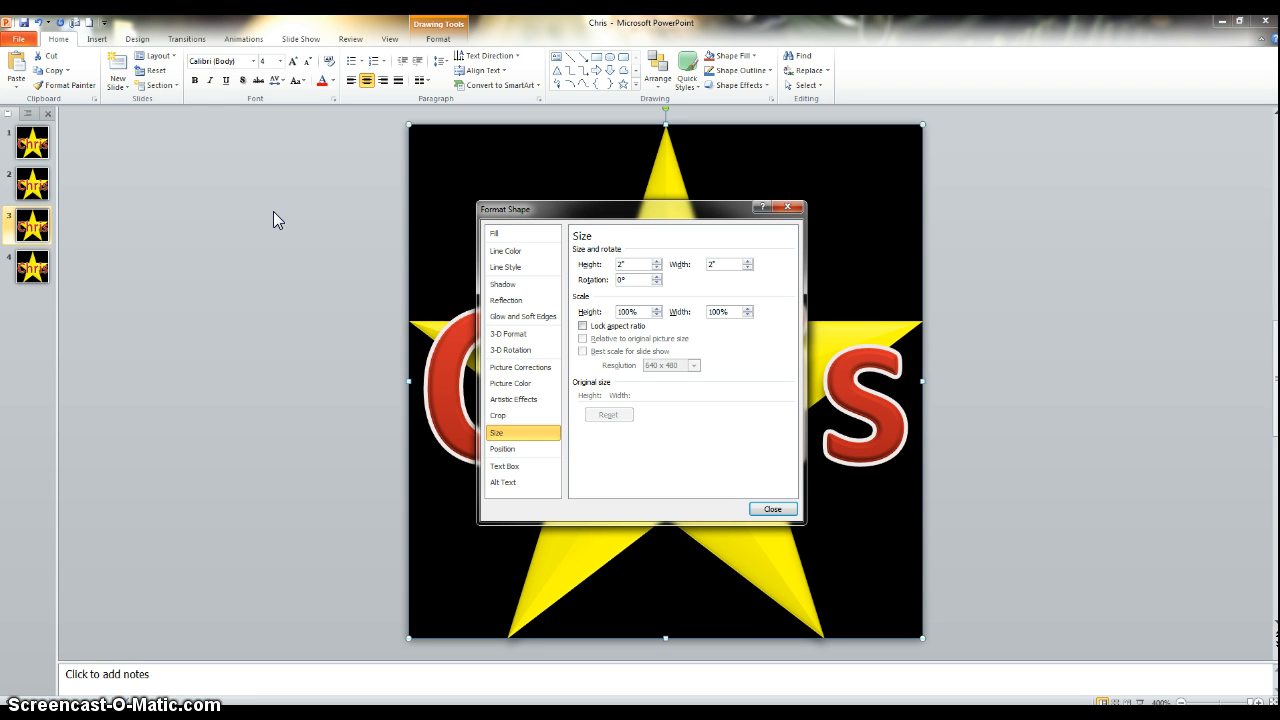
pyautogui.click(628, 264)
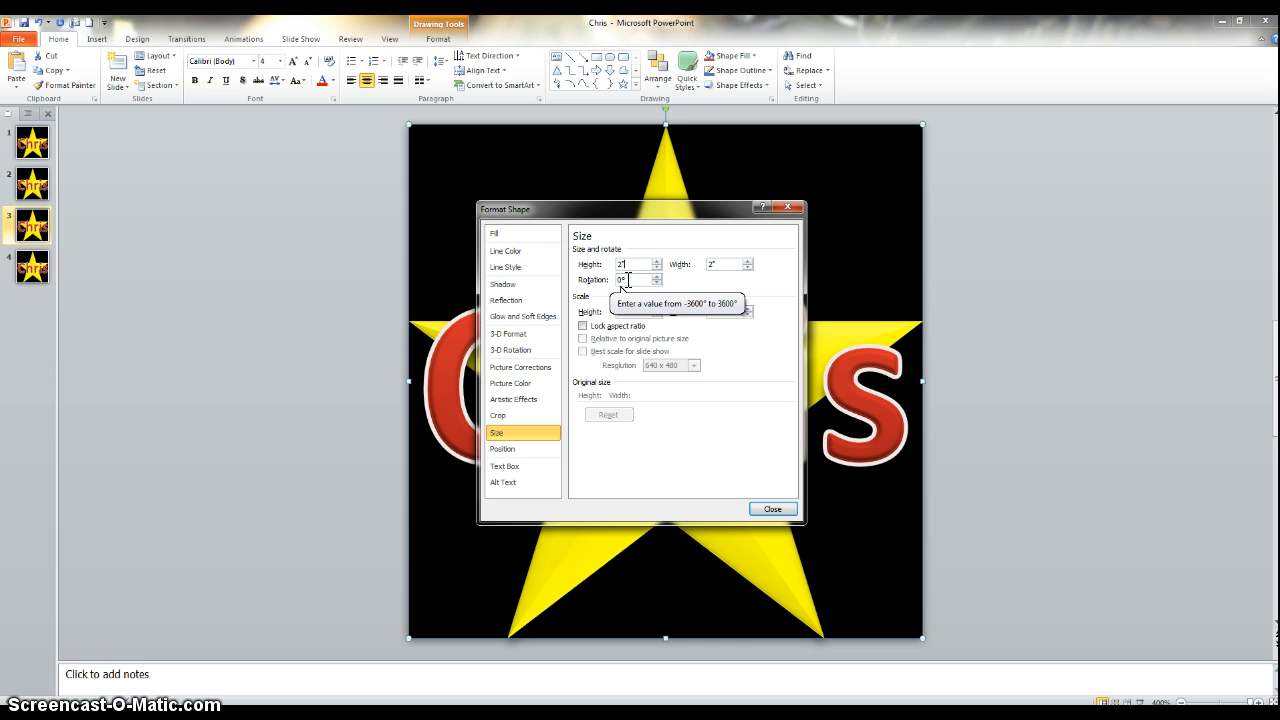
pyautogui.click(620, 263)
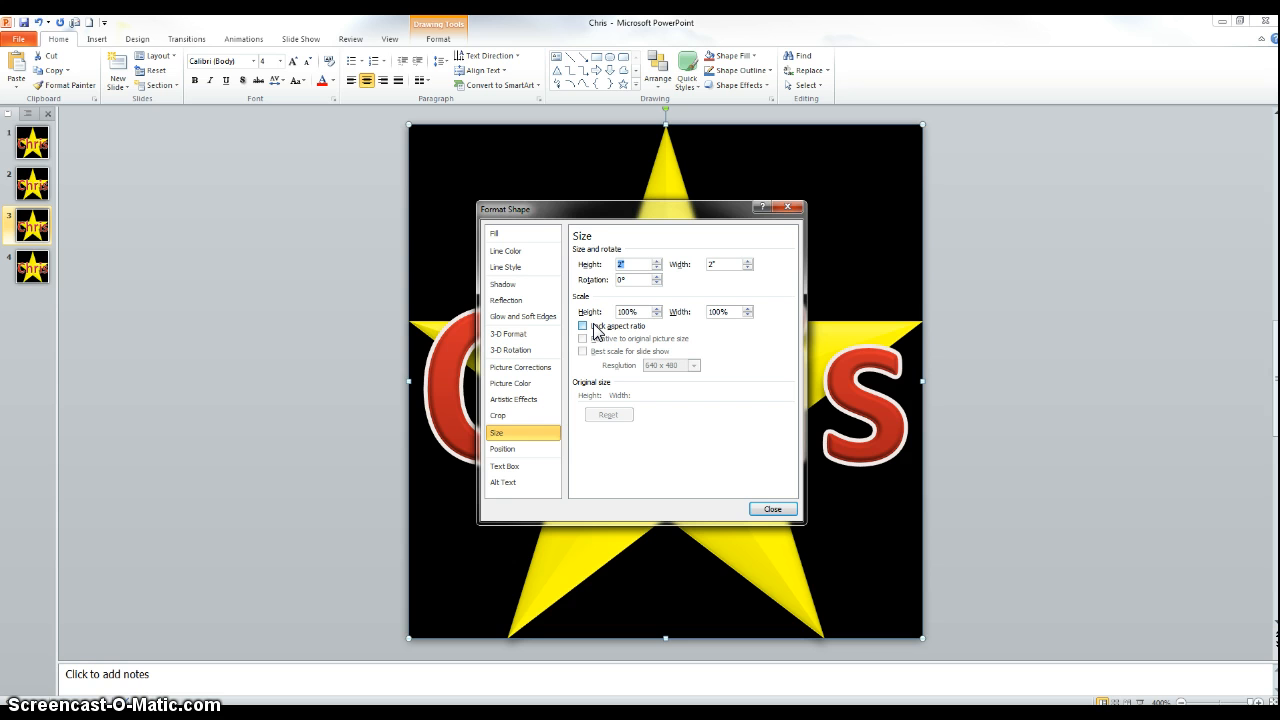
pyautogui.write('1.5')
pyautogui.press('Return')
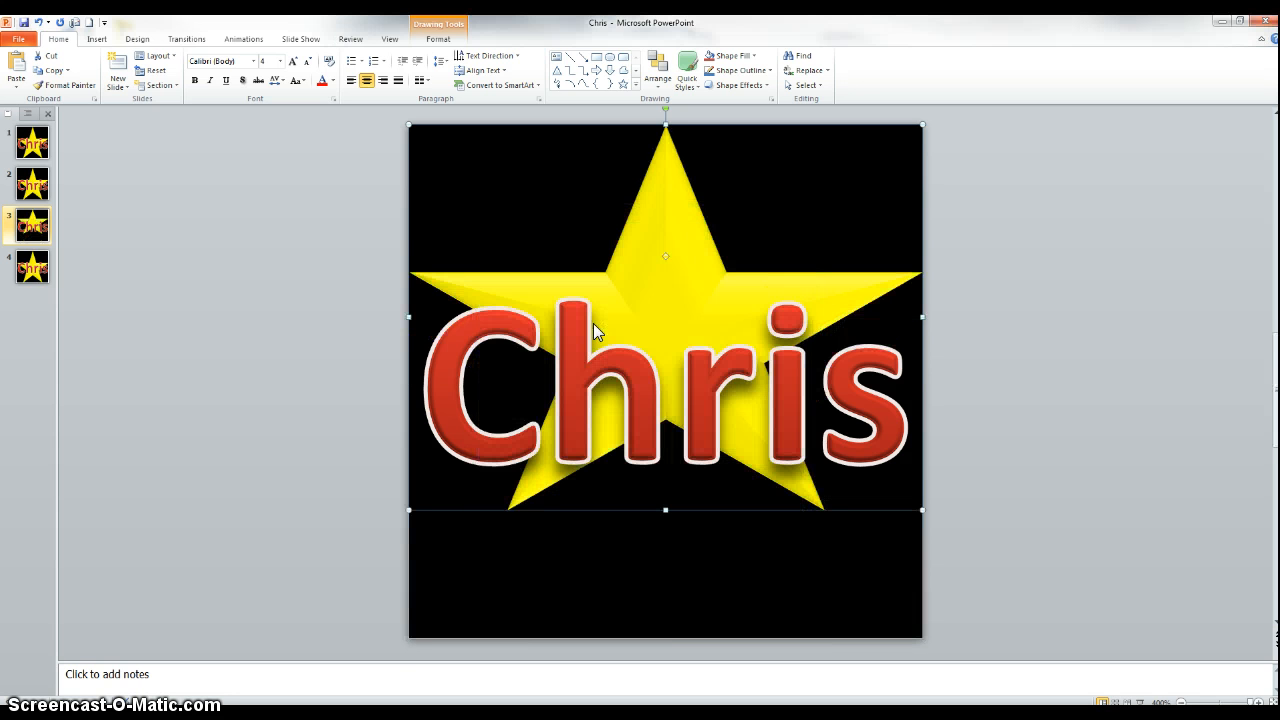
# Set the same star's width to 1.5 inches and close the Format Shape dialog.
pyautogui.rightClick(668, 226)
pyautogui.click(706, 444)
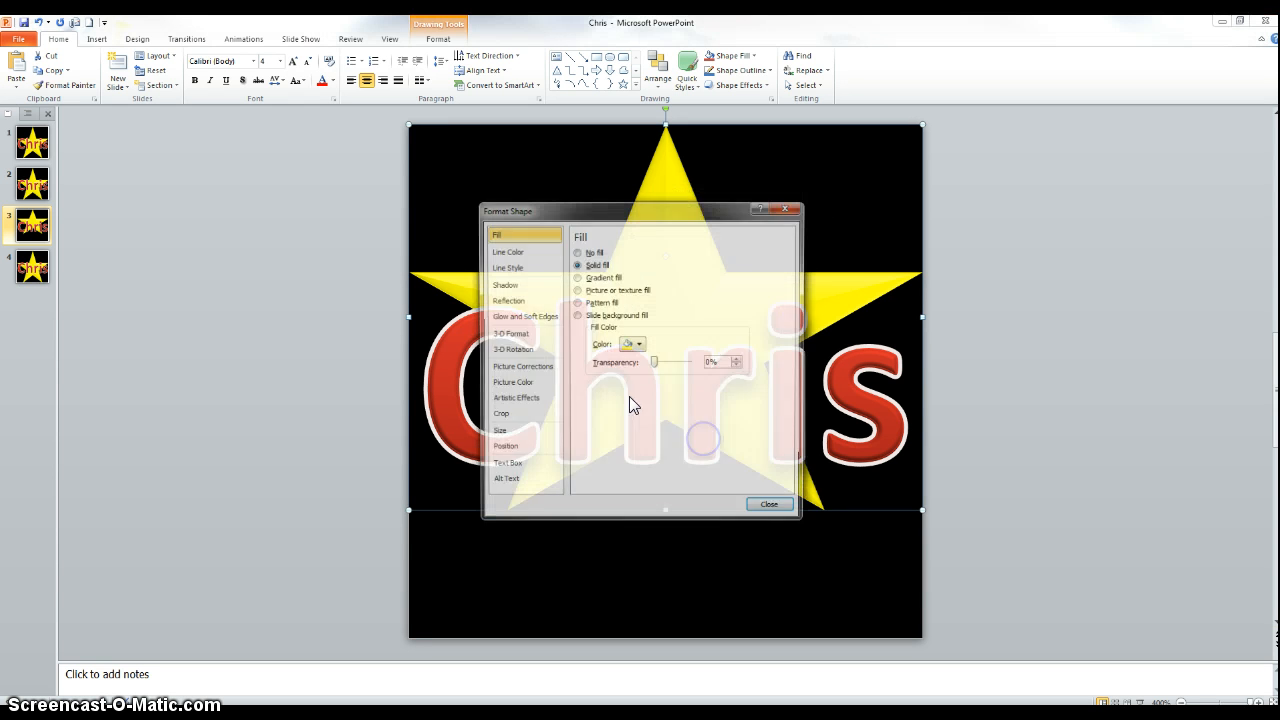
pyautogui.click(520, 432)
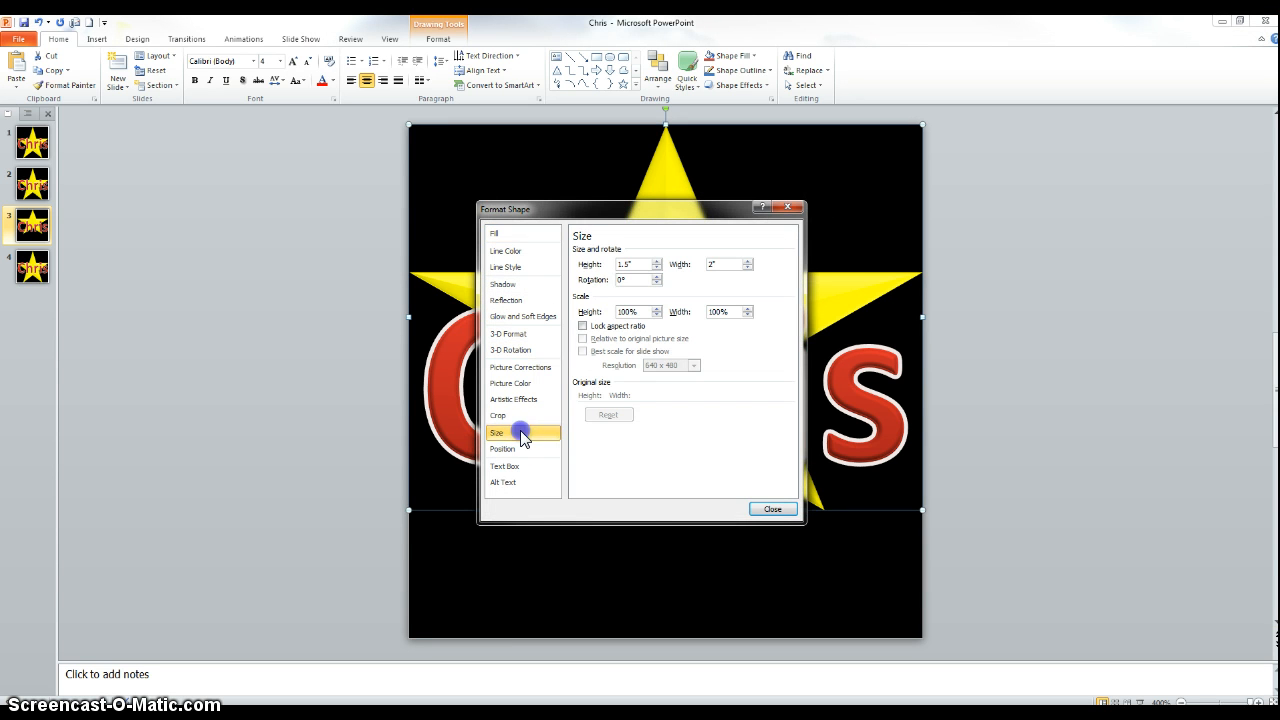
pyautogui.doubleClick(711, 264)
pyautogui.write('1.5')
pyautogui.click(772, 509)
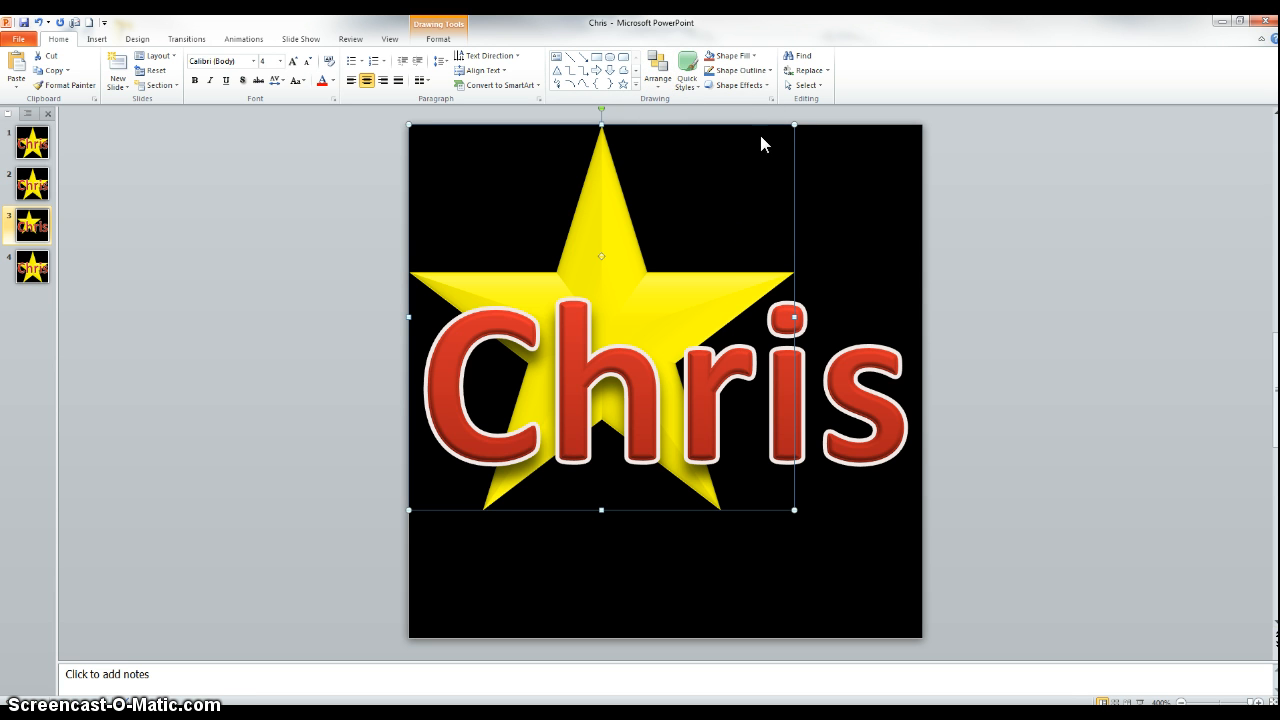
# Align the star to the center and middle of the slide.
pyautogui.click(662, 82)
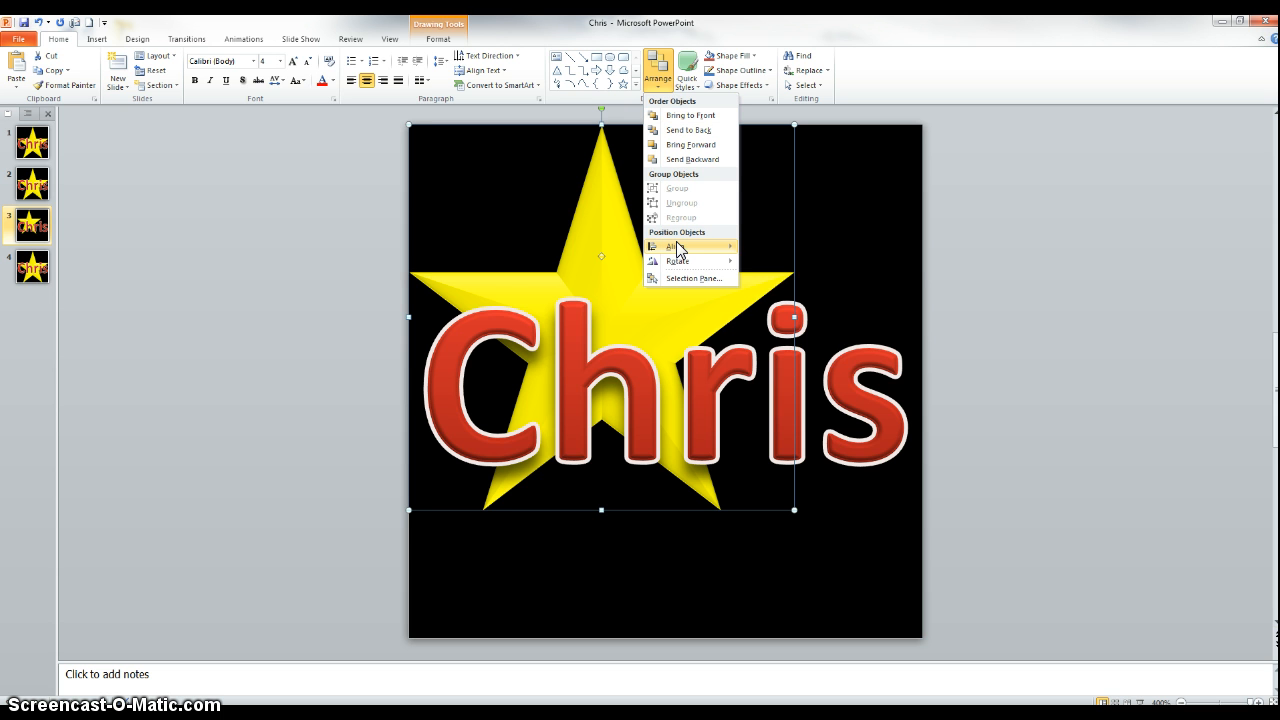
pyautogui.moveTo(678, 249)
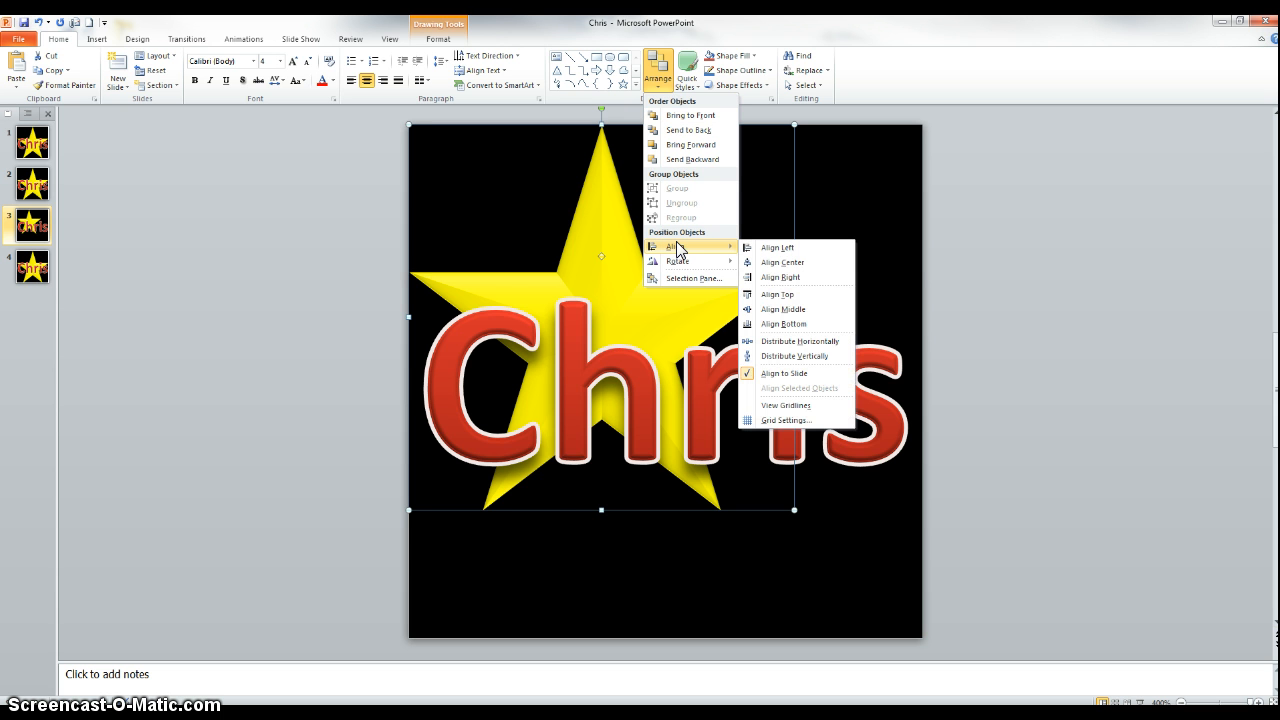
pyautogui.click(764, 257)
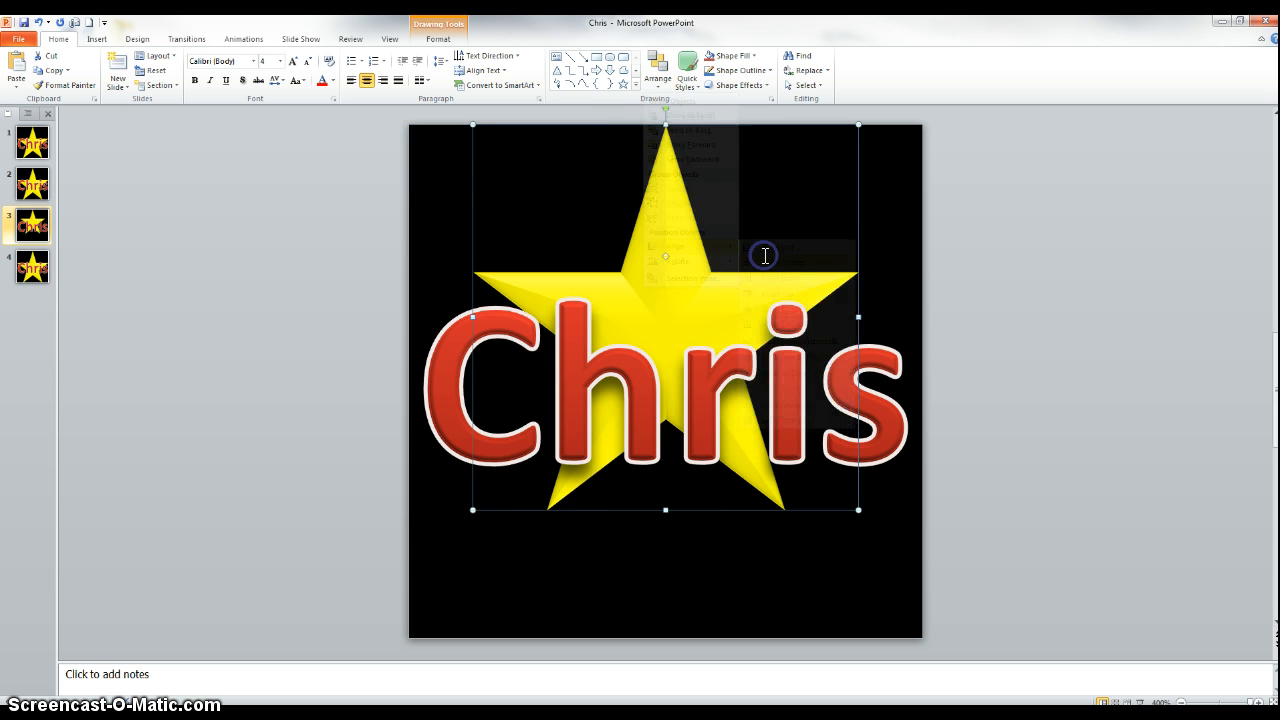
pyautogui.click(661, 78)
pyautogui.moveTo(728, 256)
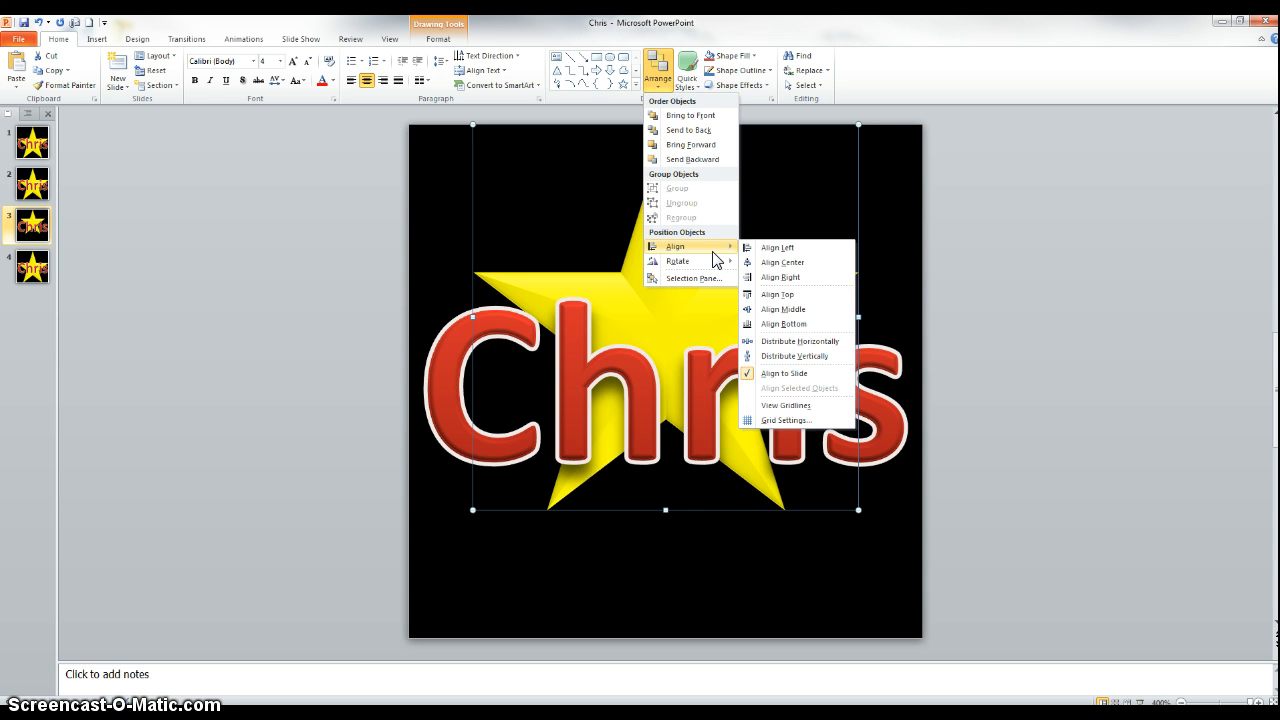
pyautogui.click(787, 310)
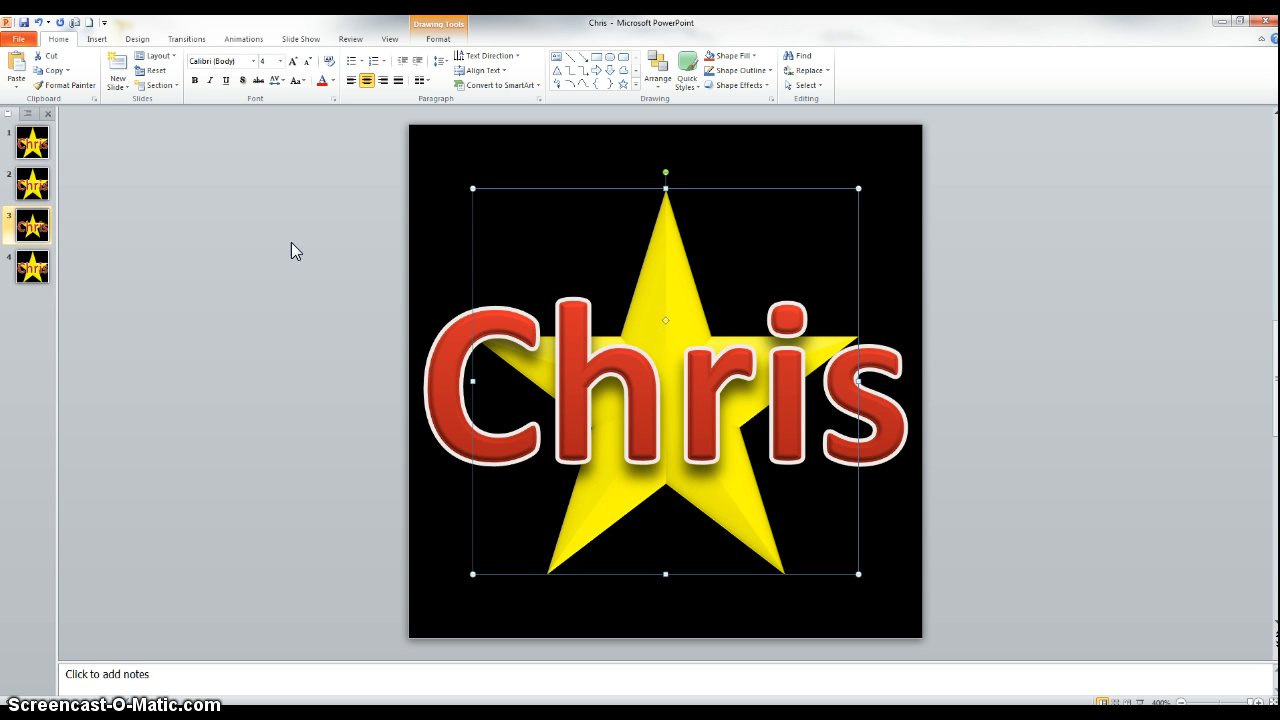
# On slide 2, set the star's height and width to 1 inch each in the Format Shape size settings.
pyautogui.click(33, 185)
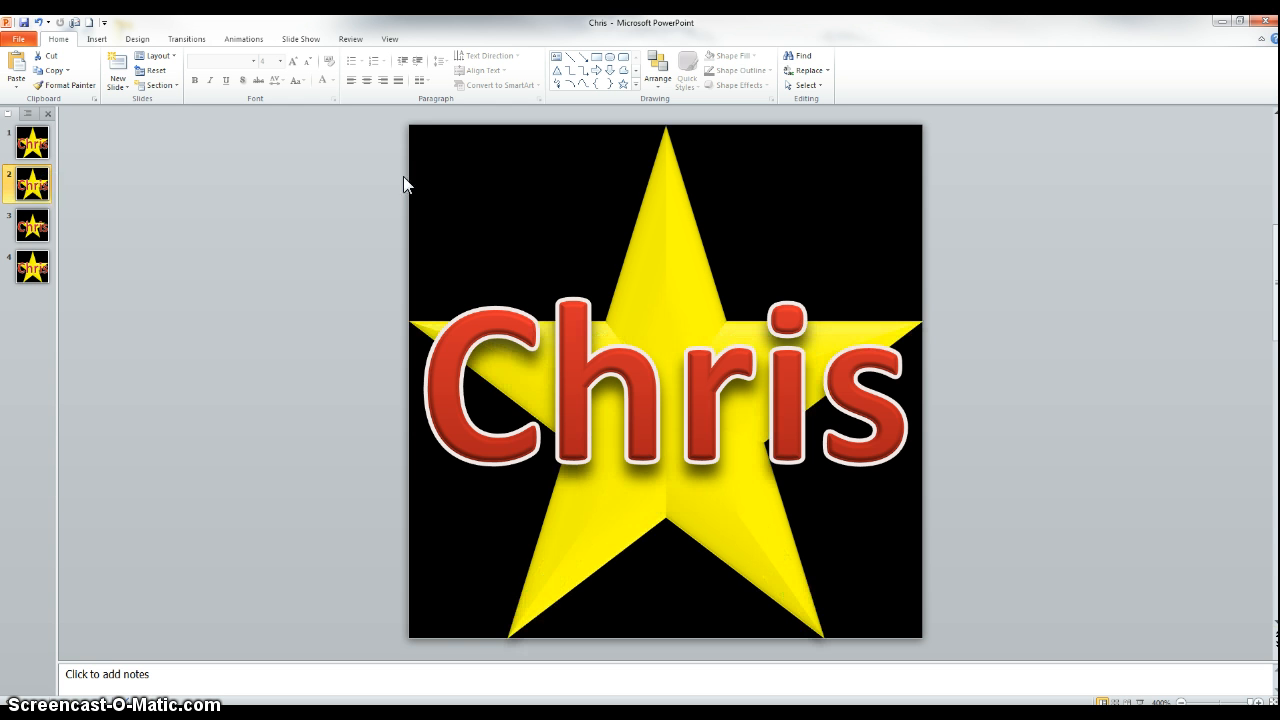
pyautogui.rightClick(661, 183)
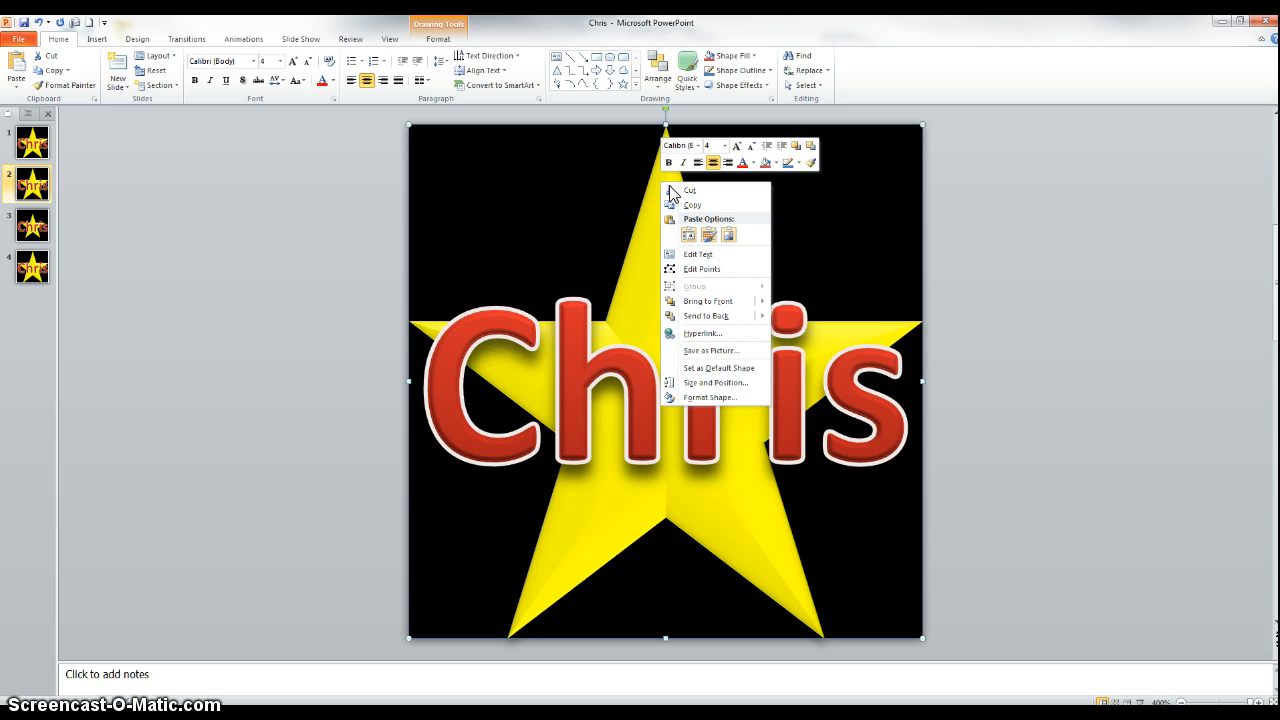
pyautogui.click(700, 385)
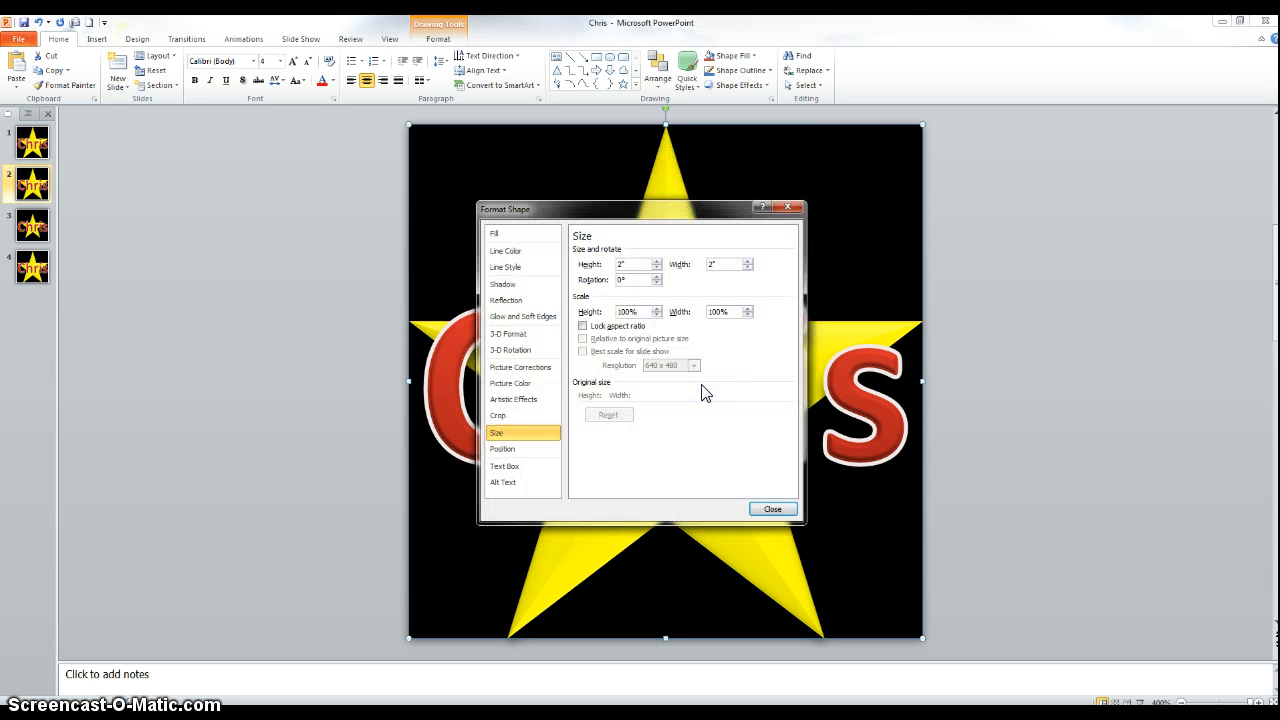
pyautogui.doubleClick(621, 263)
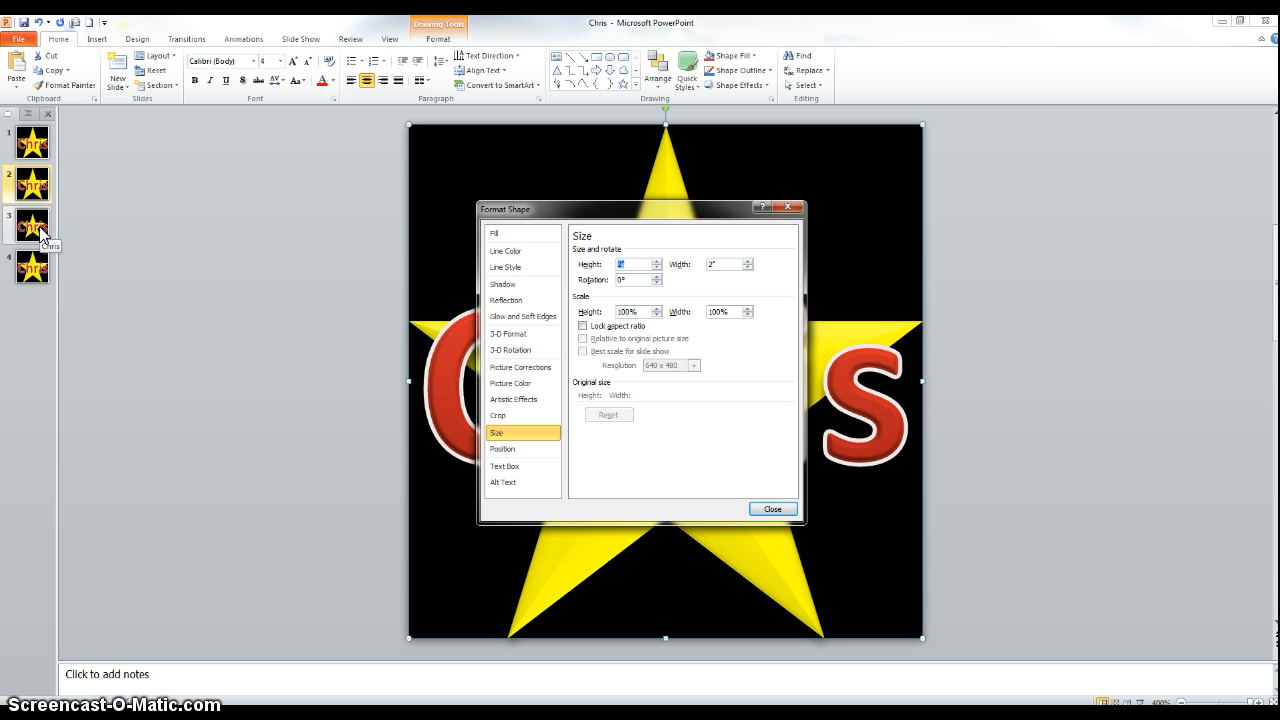
pyautogui.write('1')
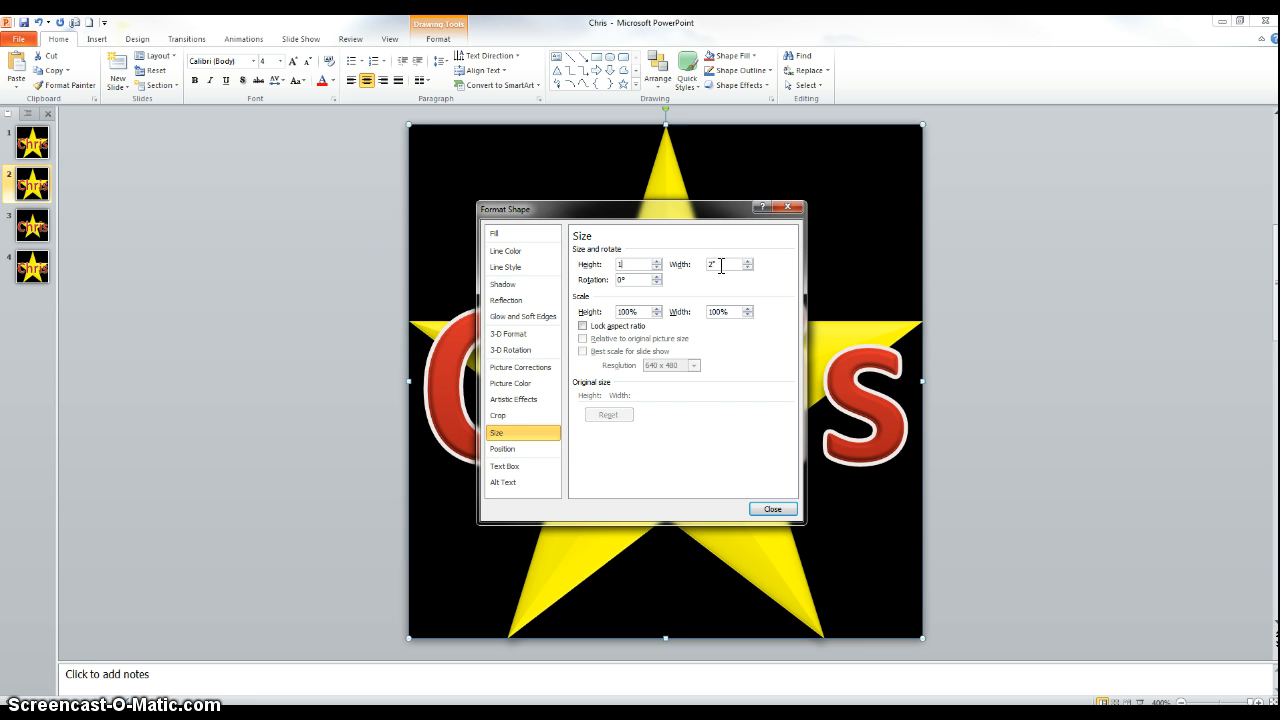
pyautogui.doubleClick(710, 264)
pyautogui.write('1')
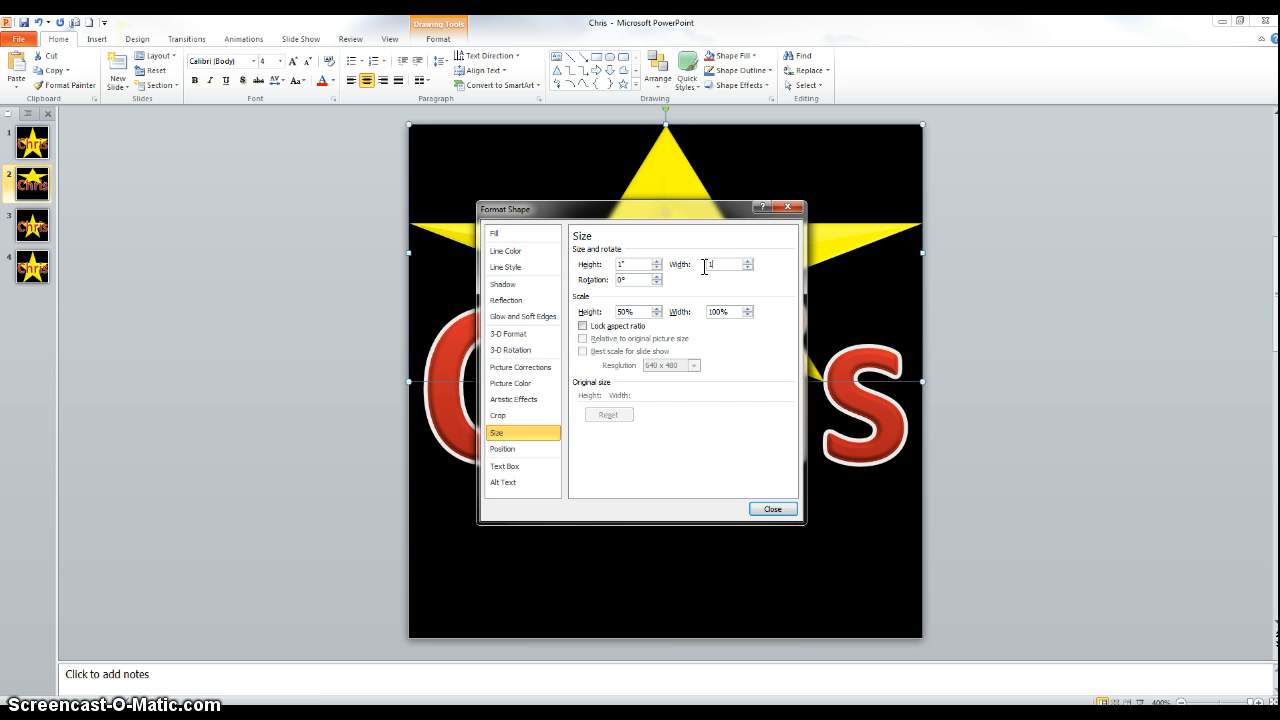
pyautogui.press('Return')
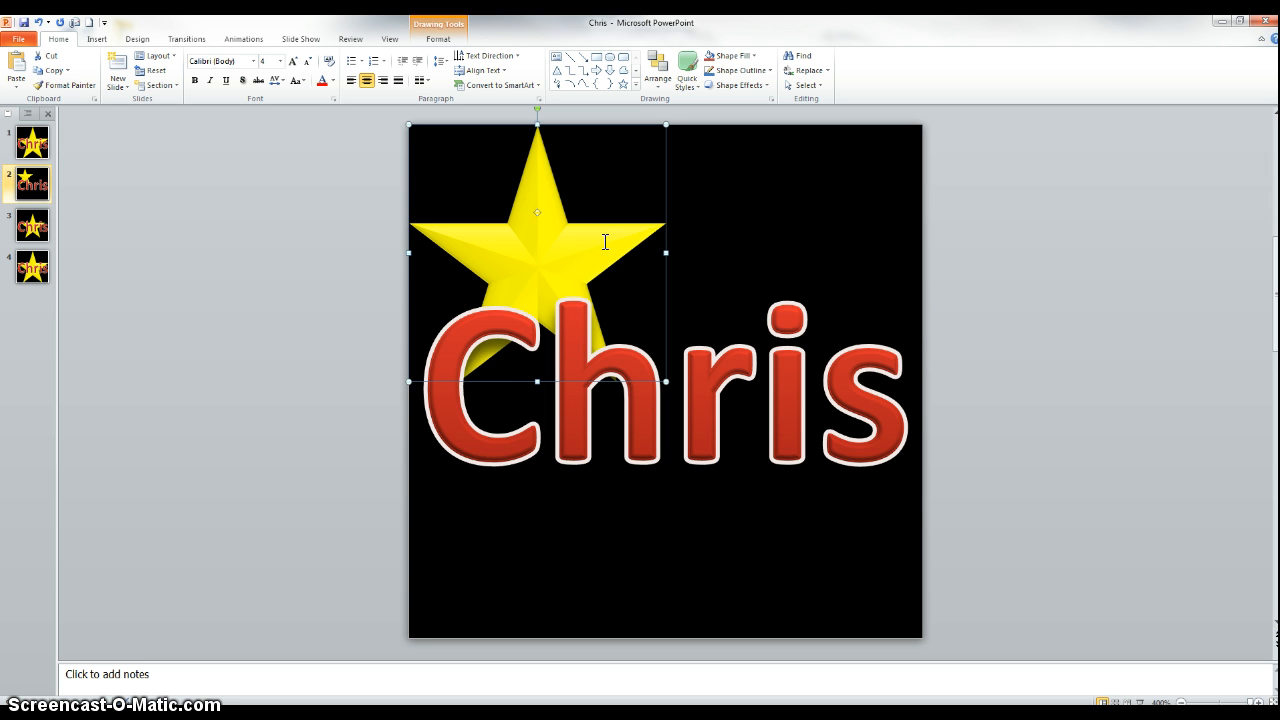
# Align the slide 2 star to the center and middle of the slide.
pyautogui.click(660, 86)
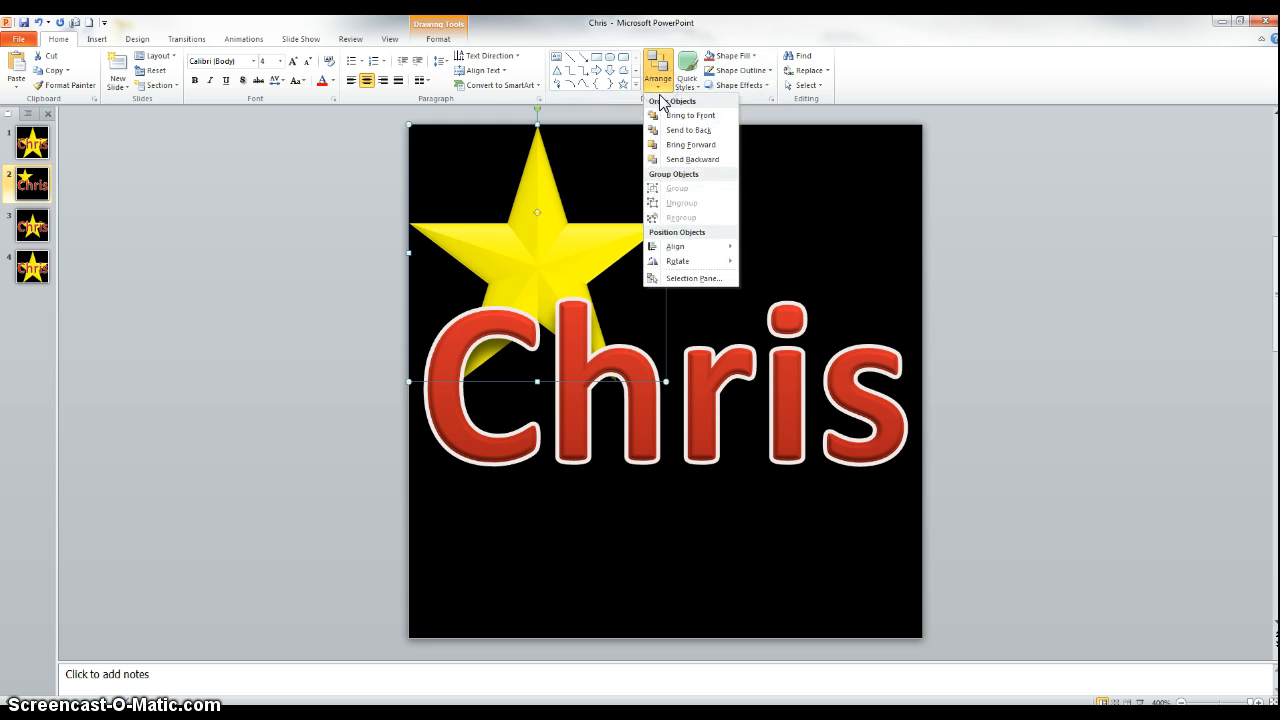
pyautogui.click(540, 45)
pyautogui.click(454, 41)
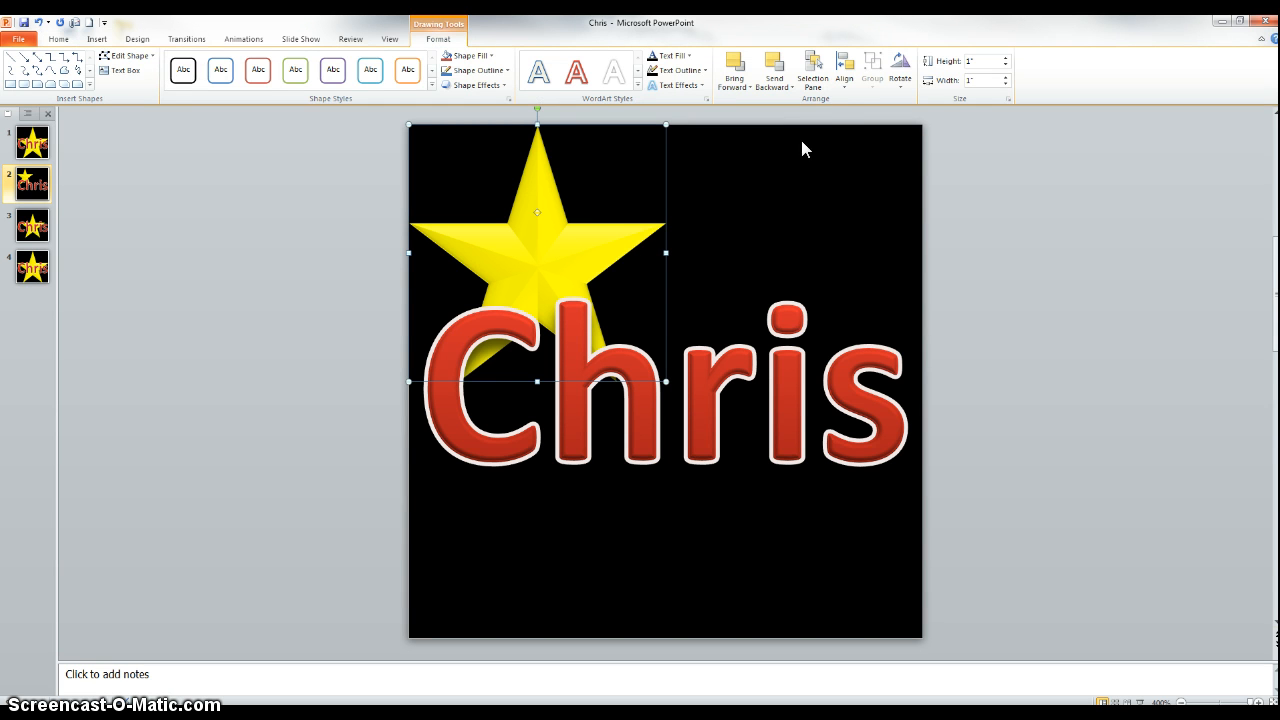
pyautogui.click(843, 80)
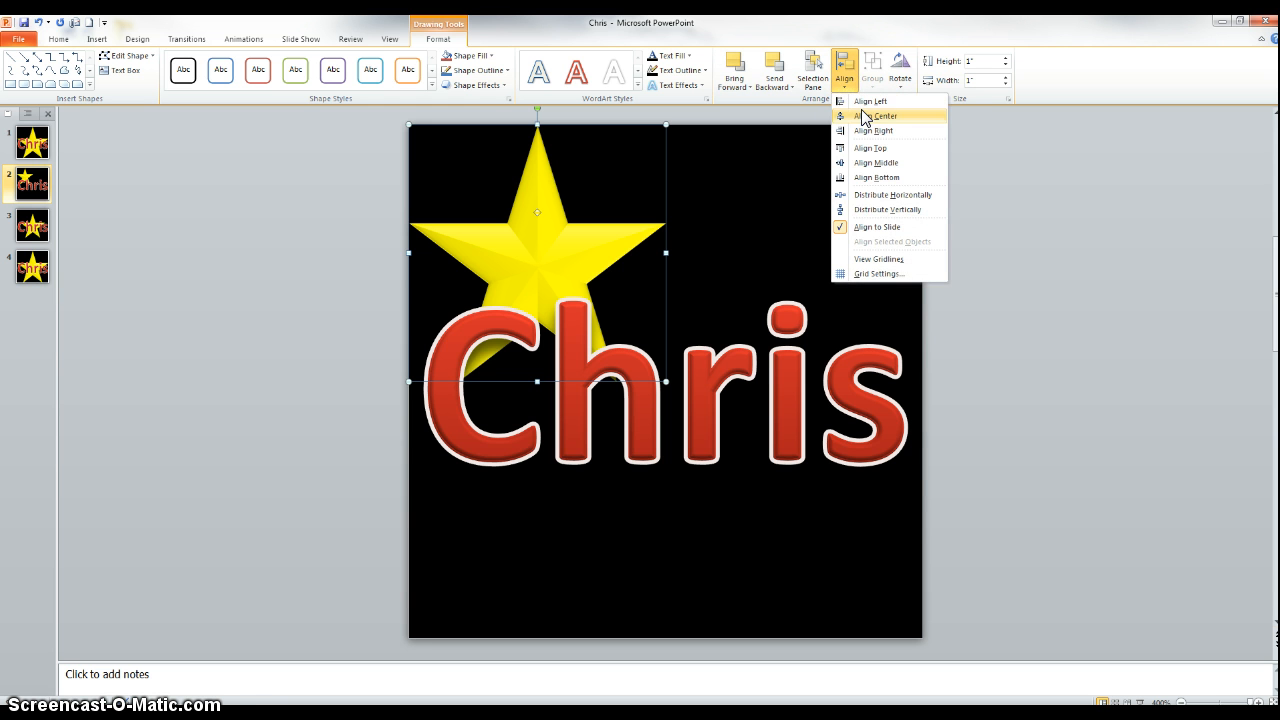
pyautogui.click(864, 117)
pyautogui.click(845, 80)
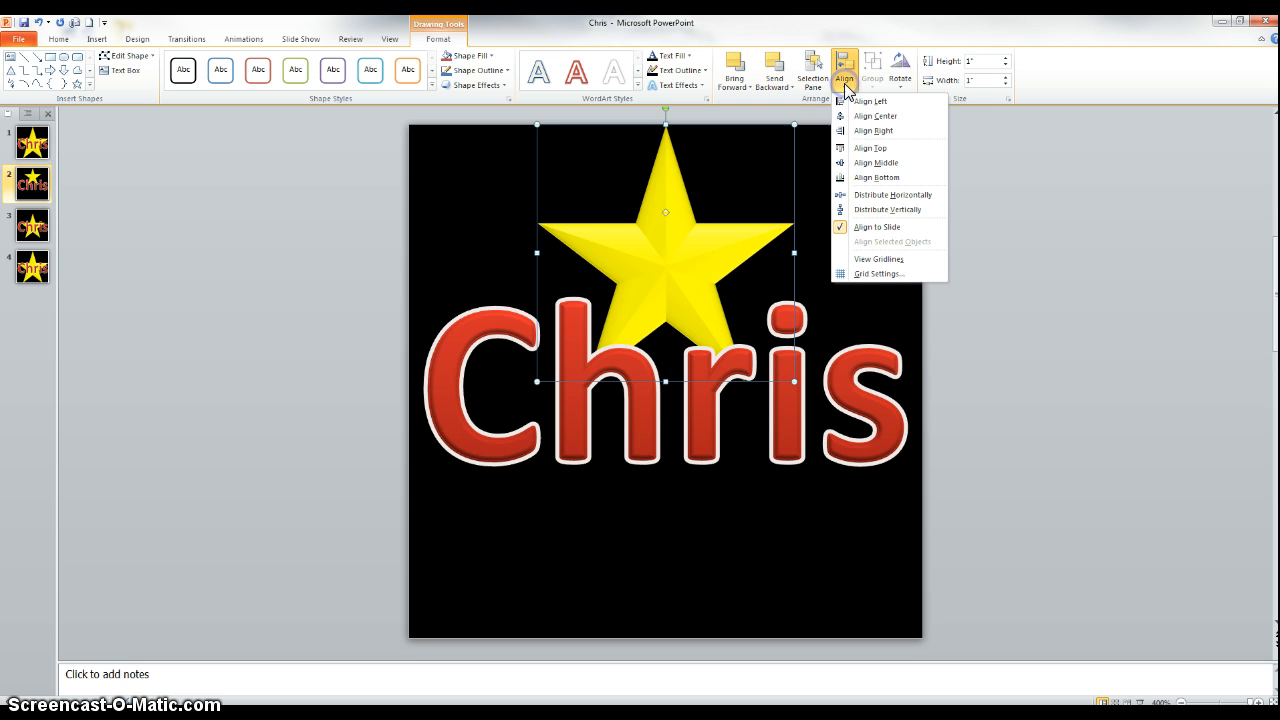
pyautogui.click(862, 163)
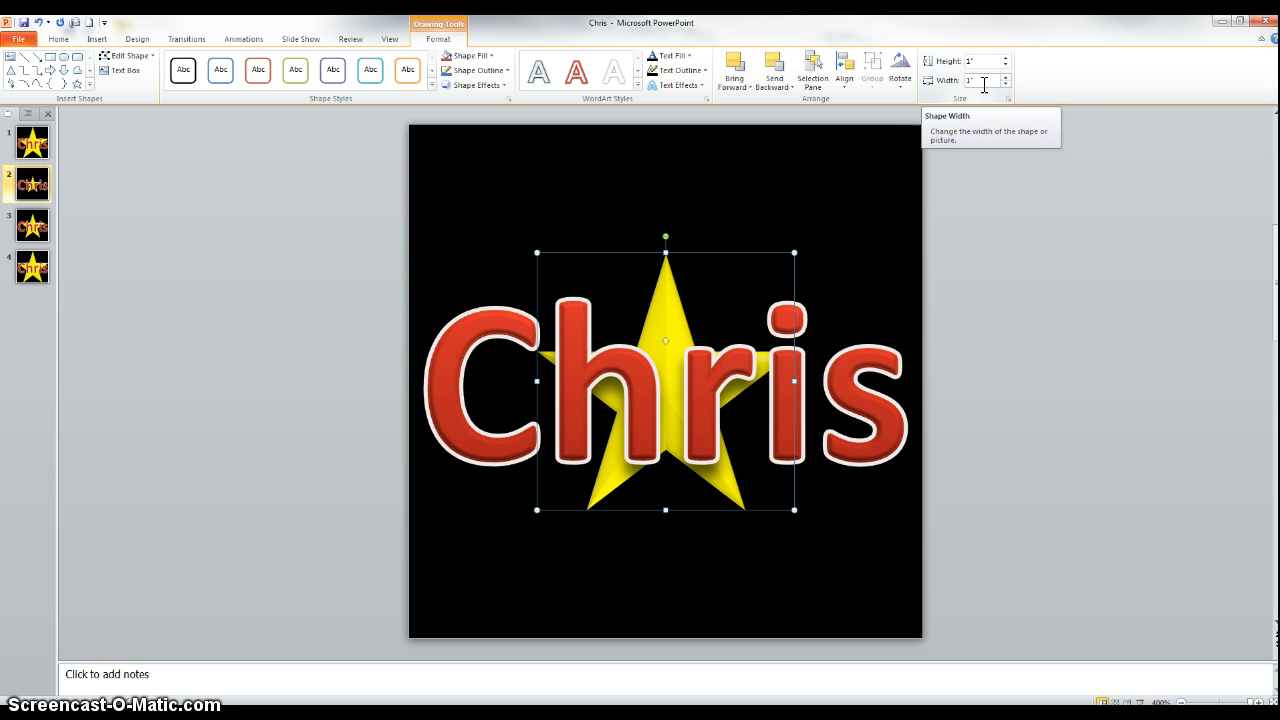
pyautogui.rightClick(667, 271)
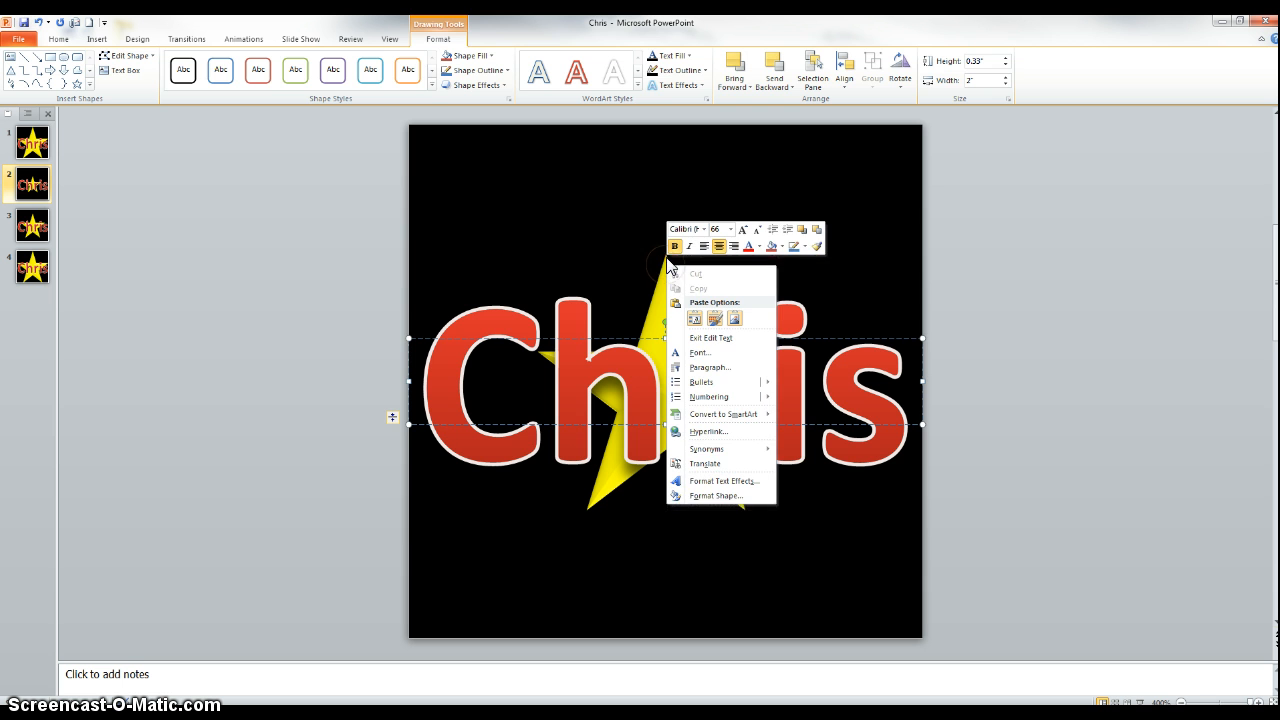
pyautogui.click(745, 220)
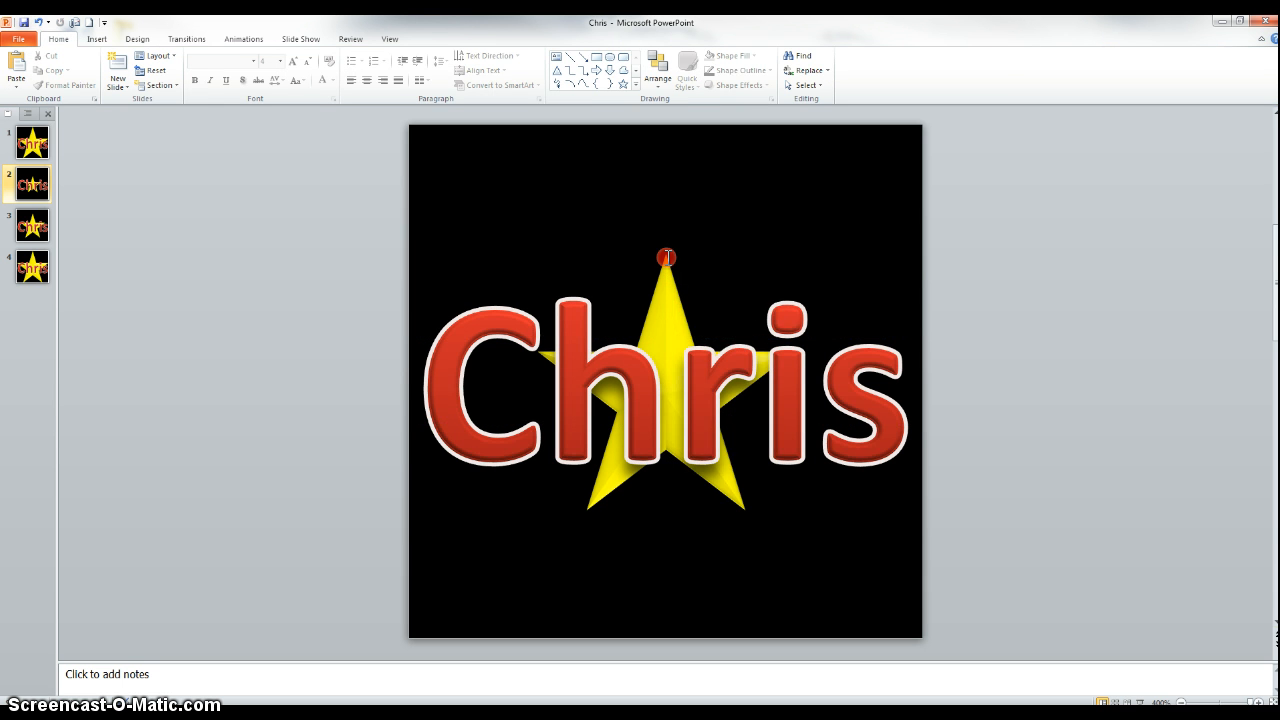
pyautogui.rightClick(667, 258)
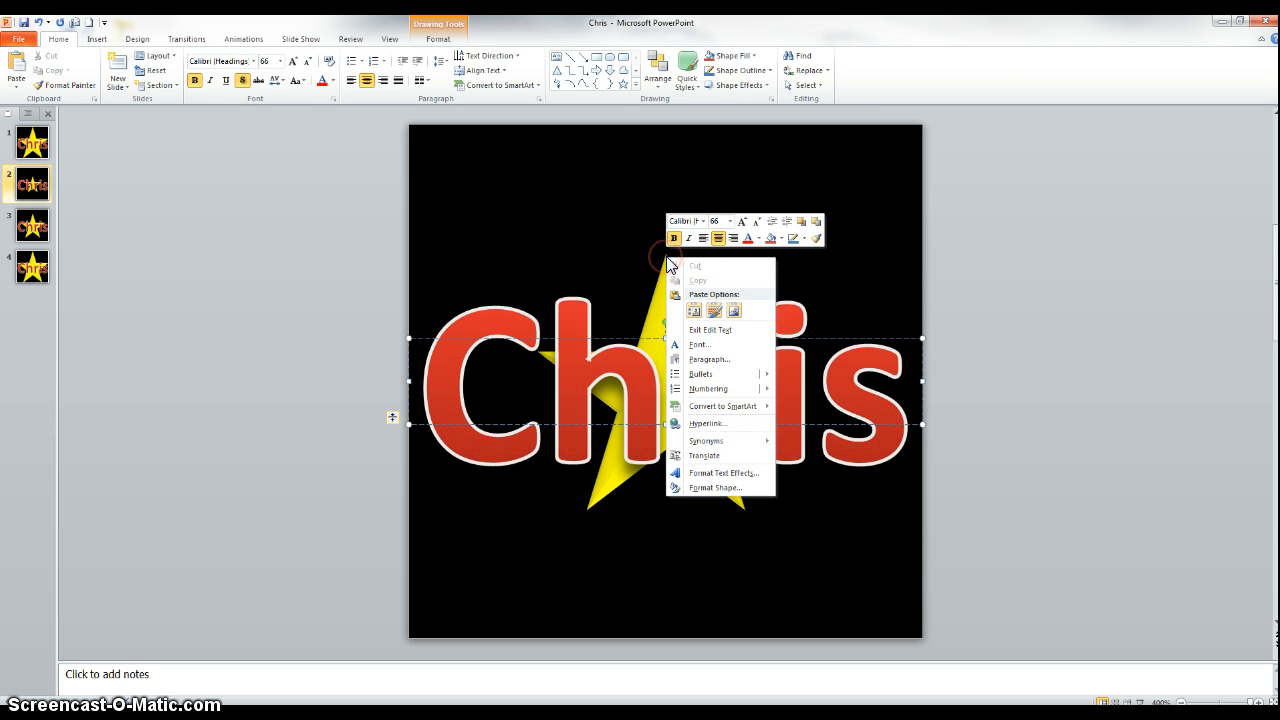
# On slide 1, resize the star to 0.5 inch high and 0.5 inch wide.
pyautogui.click(28, 138)
pyautogui.click(30, 148)
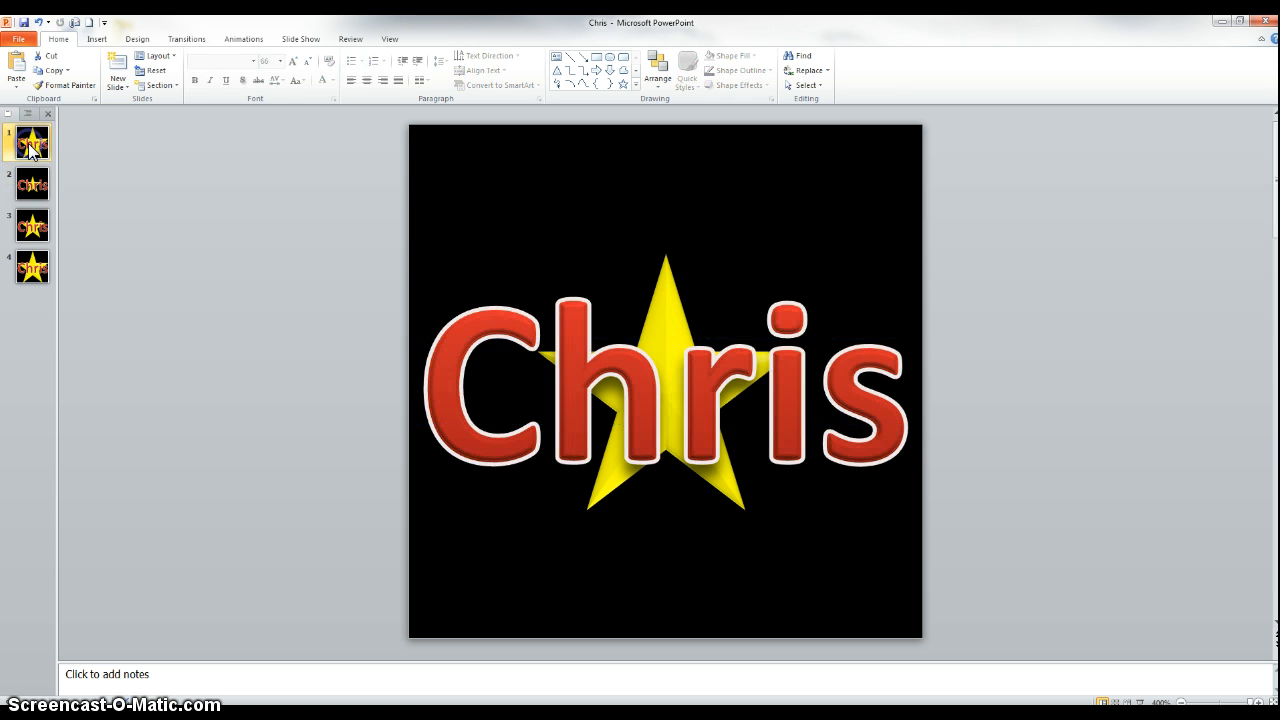
pyautogui.rightClick(660, 178)
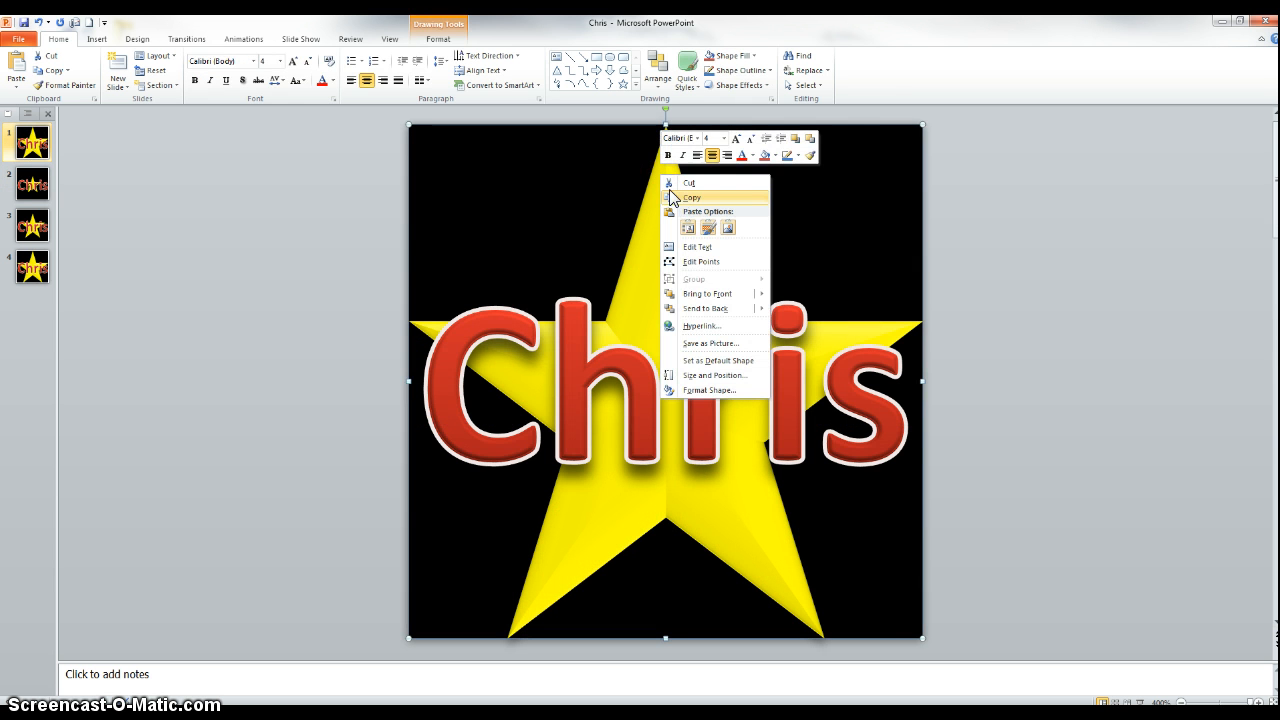
pyautogui.click(708, 391)
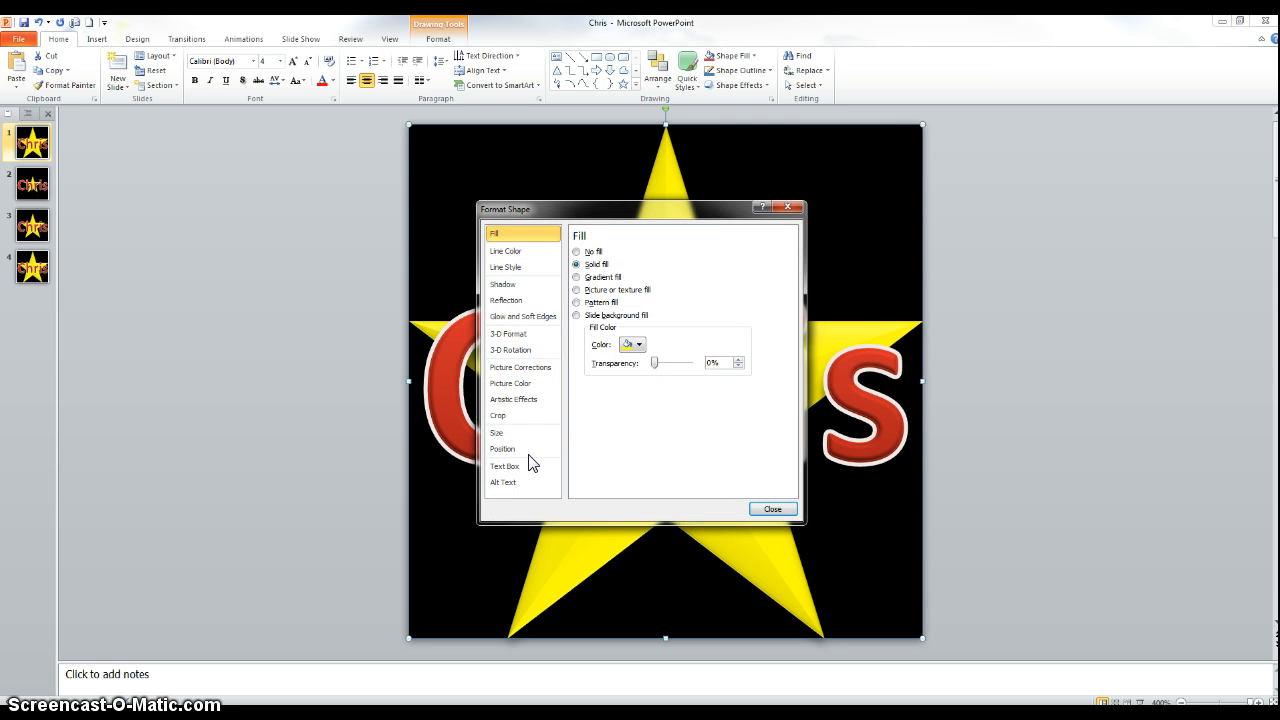
pyautogui.click(788, 207)
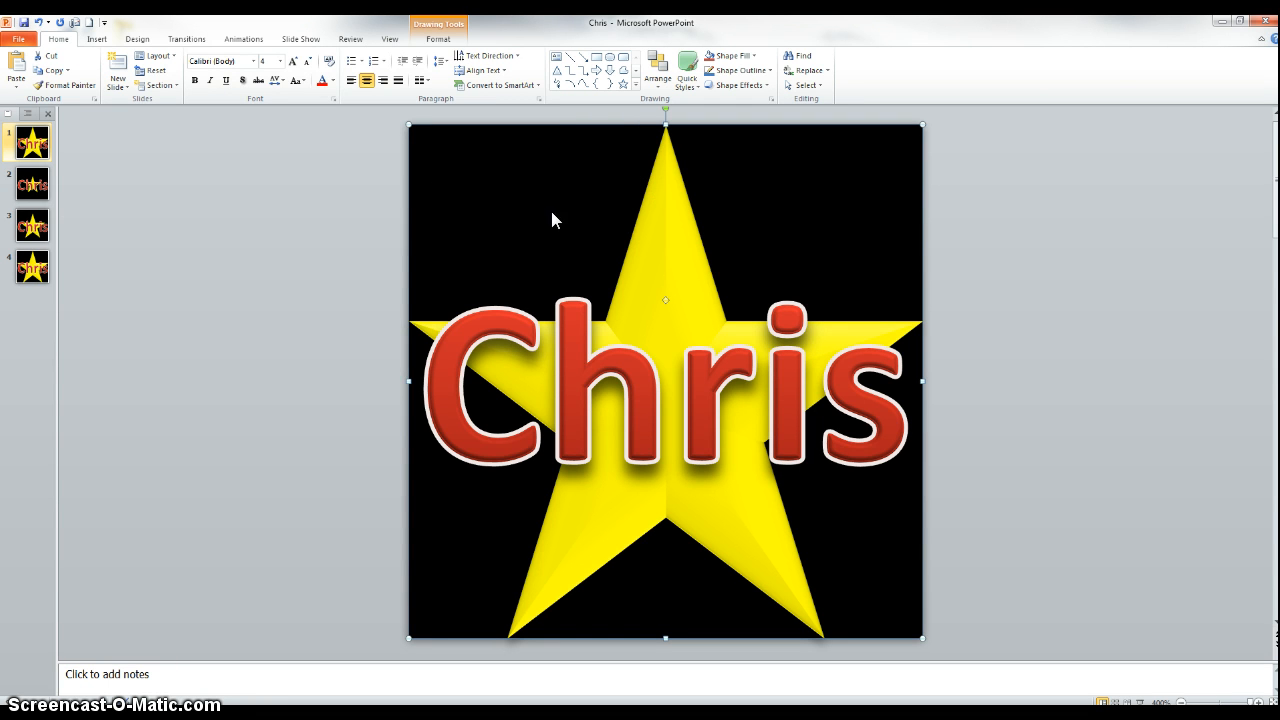
pyautogui.click(440, 40)
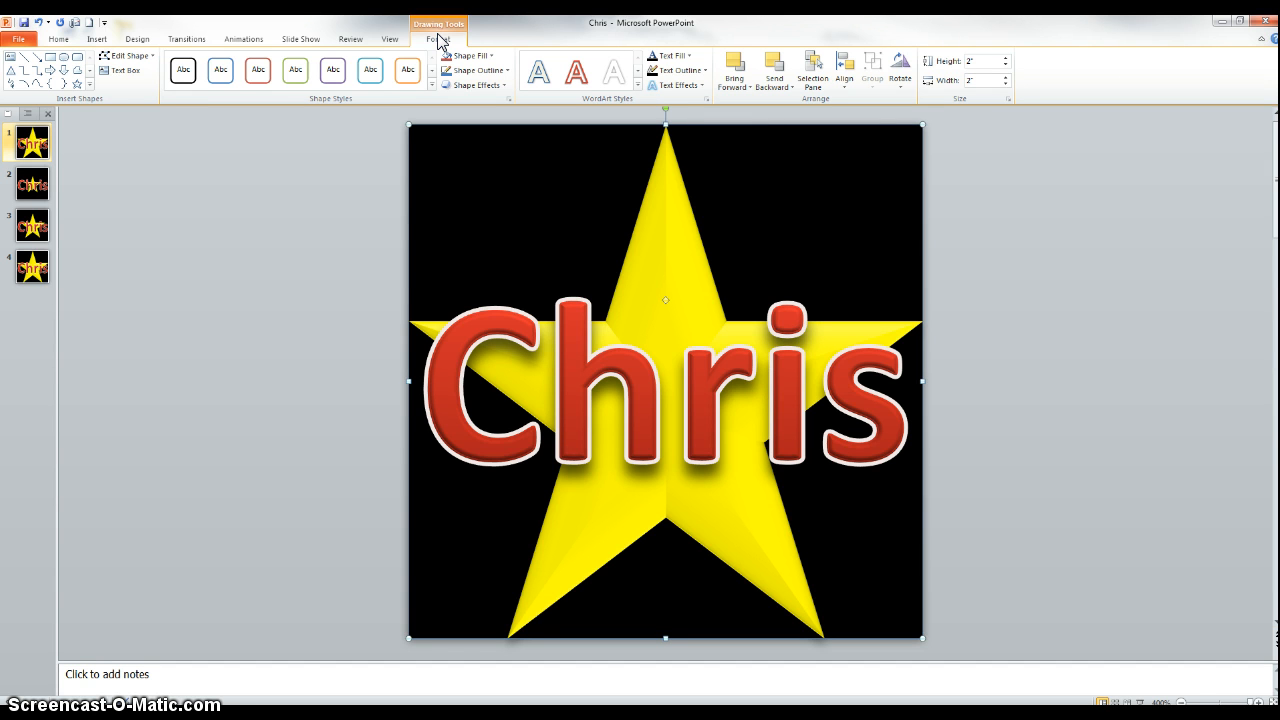
pyautogui.click(973, 60)
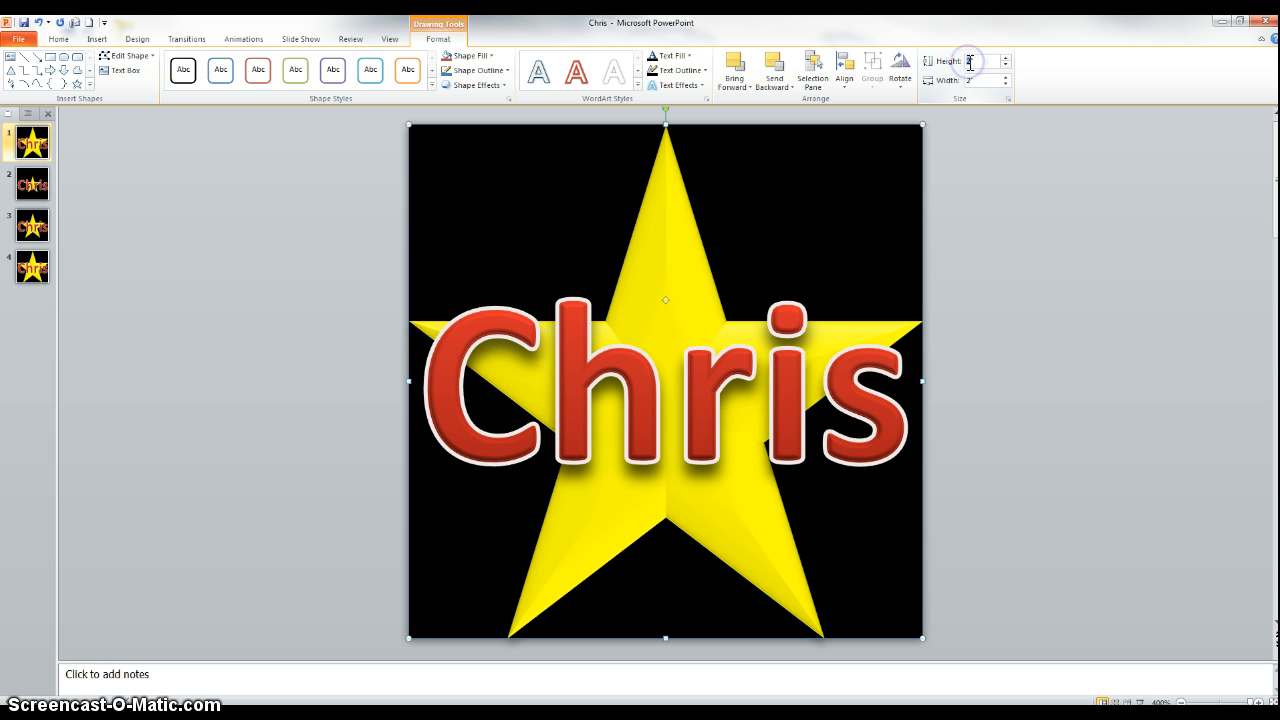
pyautogui.press('BackSpace')
pyautogui.write('1')
pyautogui.press('Return')
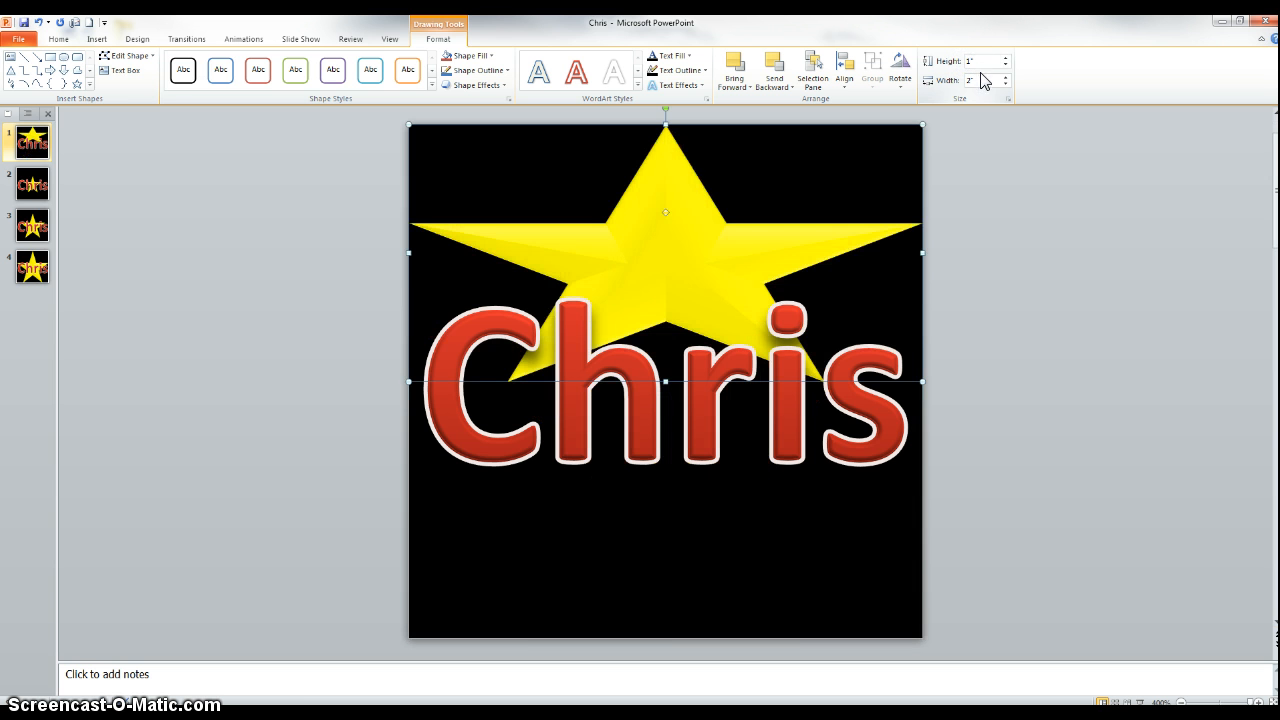
pyautogui.click(968, 60)
pyautogui.write('.5')
pyautogui.click(984, 80)
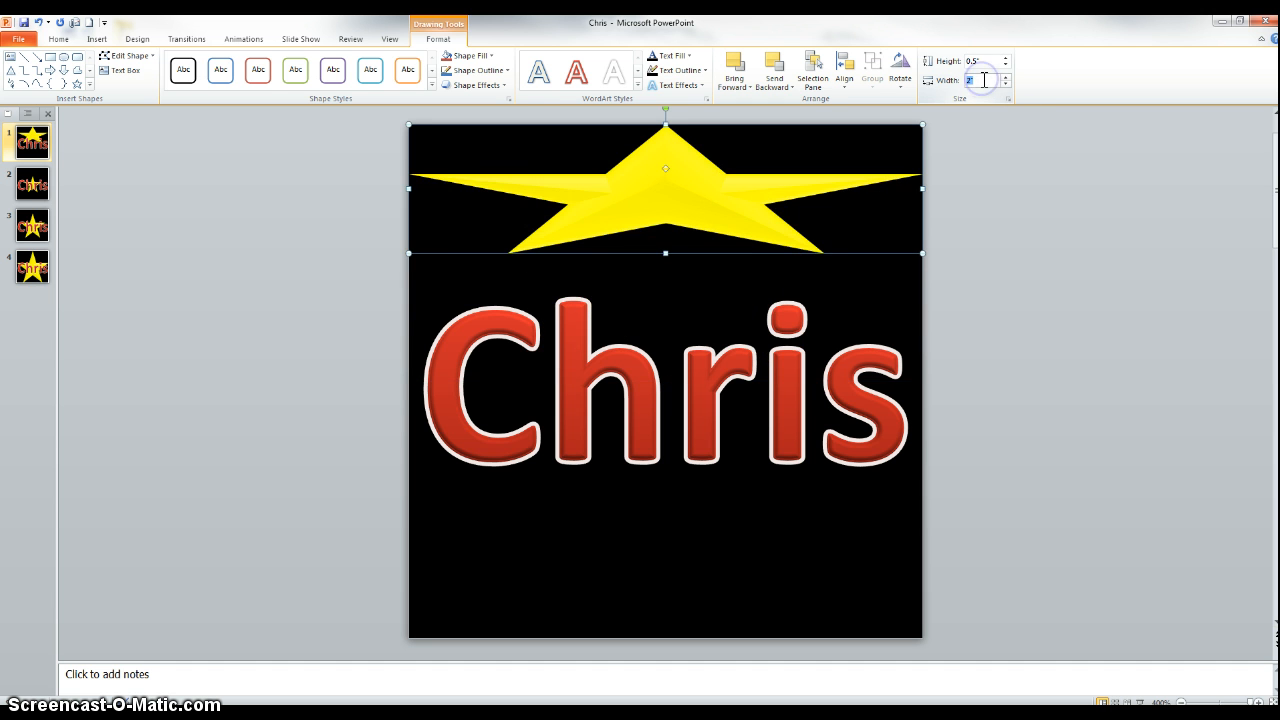
pyautogui.write('.5')
pyautogui.press('Return')
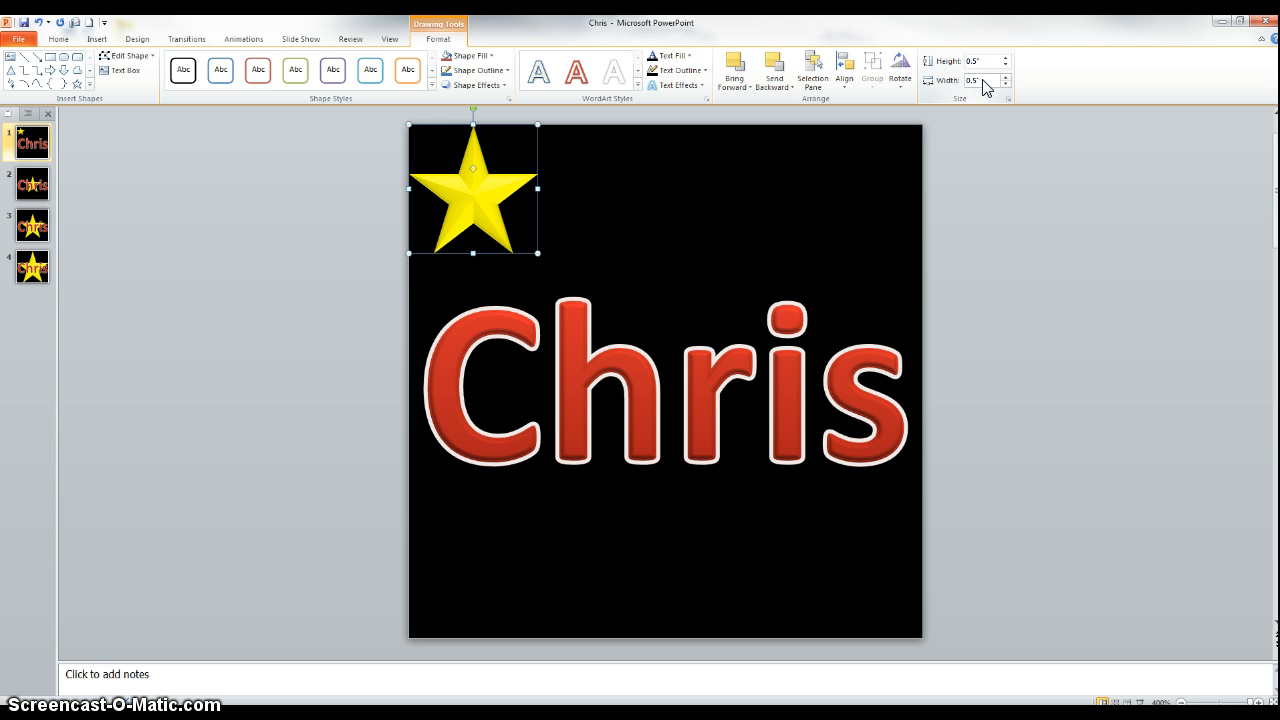
# Align the slide 1 star to the center and middle of the slide.
pyautogui.click(845, 80)
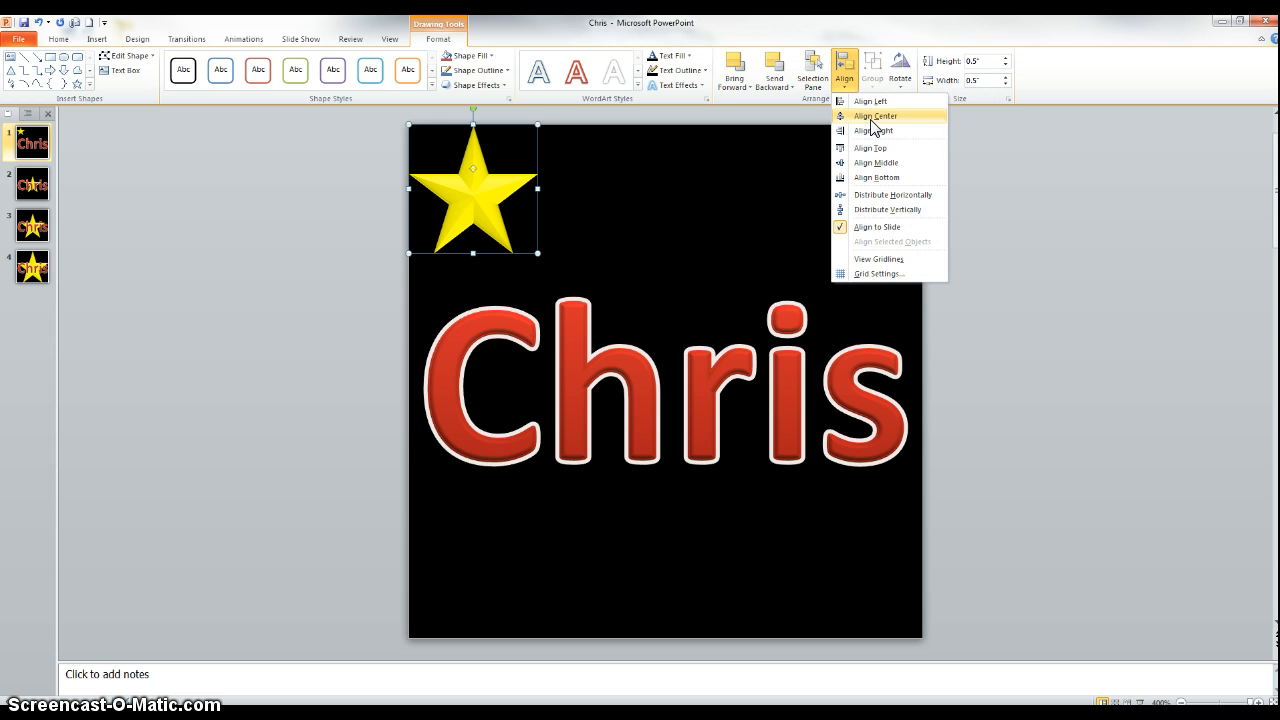
pyautogui.click(872, 117)
pyautogui.click(845, 80)
pyautogui.click(886, 163)
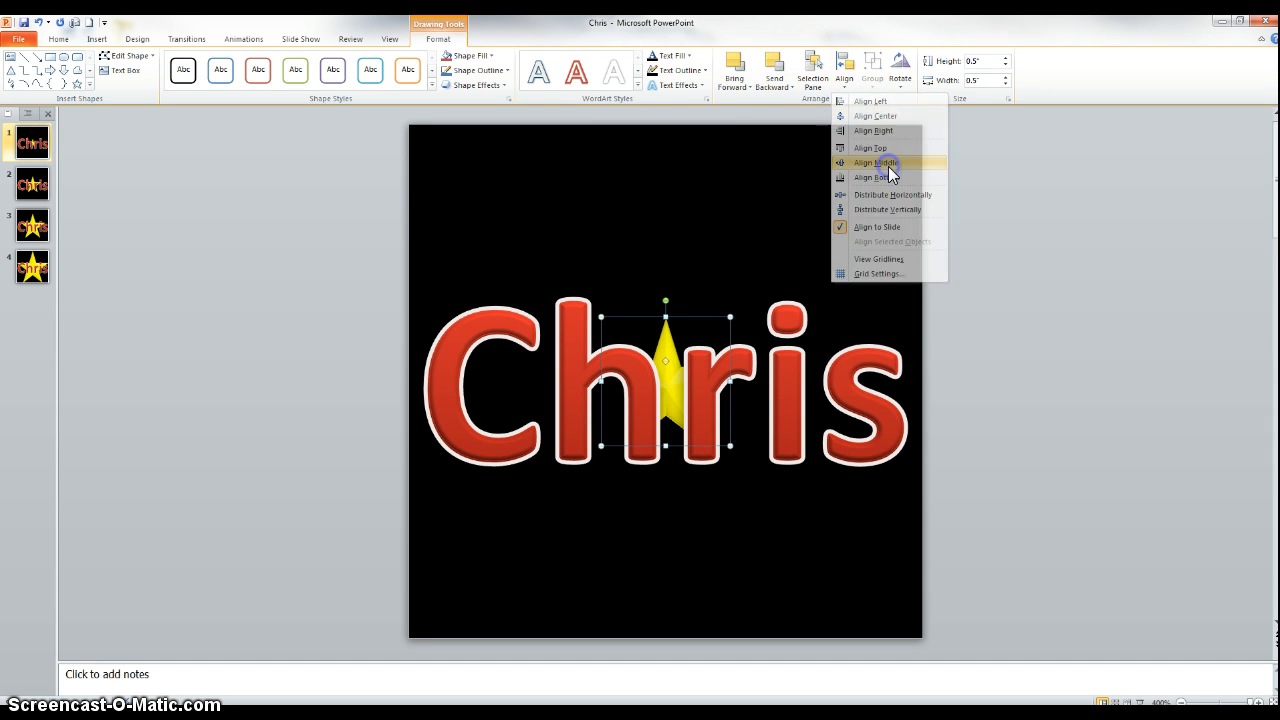
pyautogui.click(960, 198)
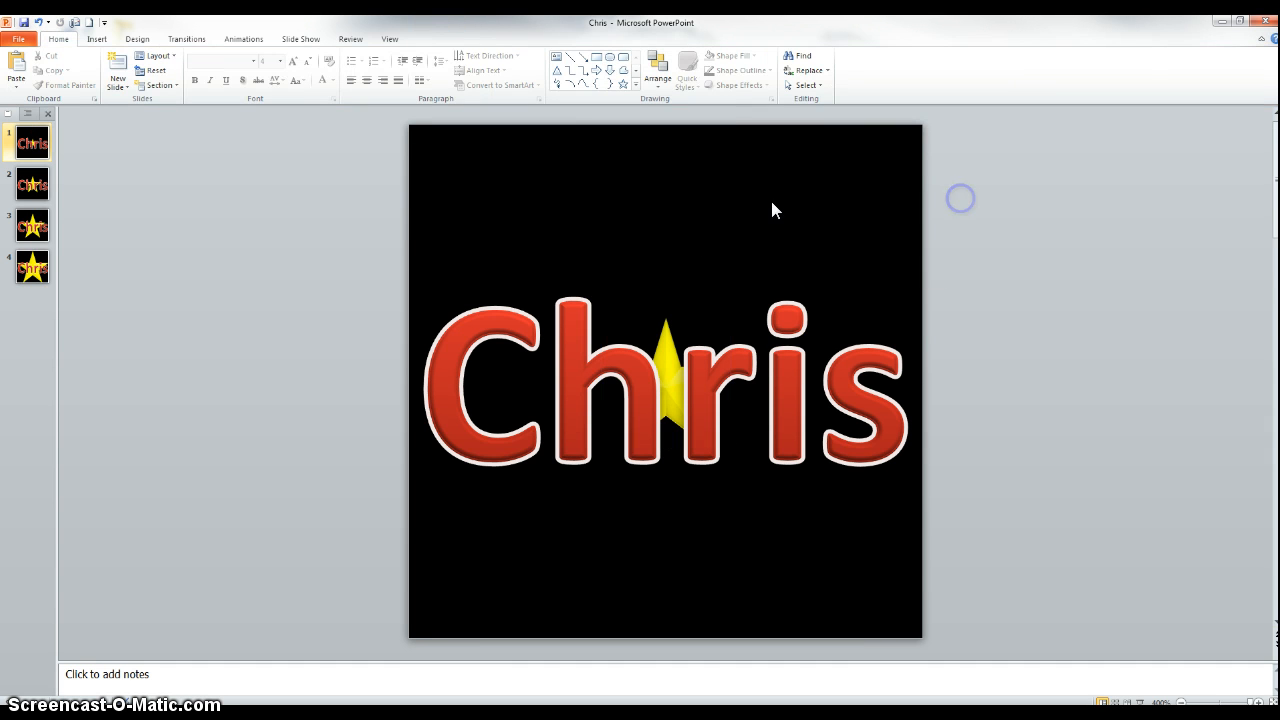
# Step through the slide thumbnails to compare the star sizes on each slide.
pyautogui.click(48, 236)
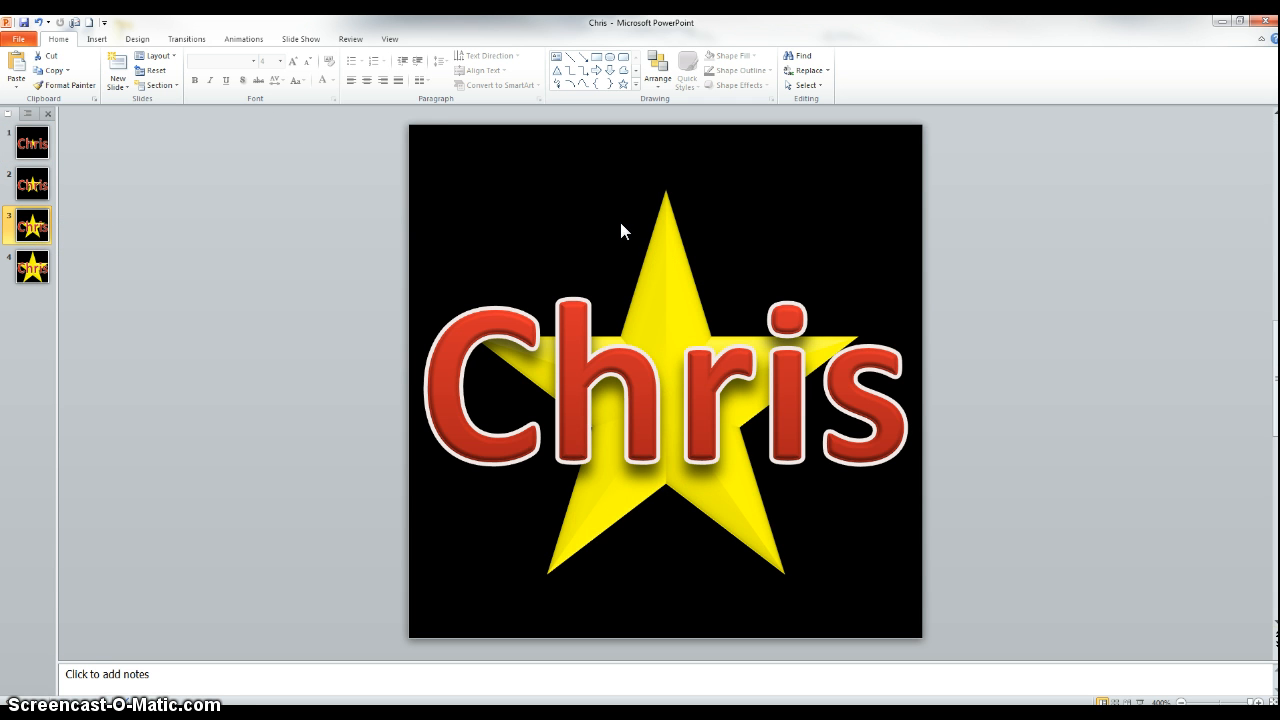
pyautogui.click(661, 212)
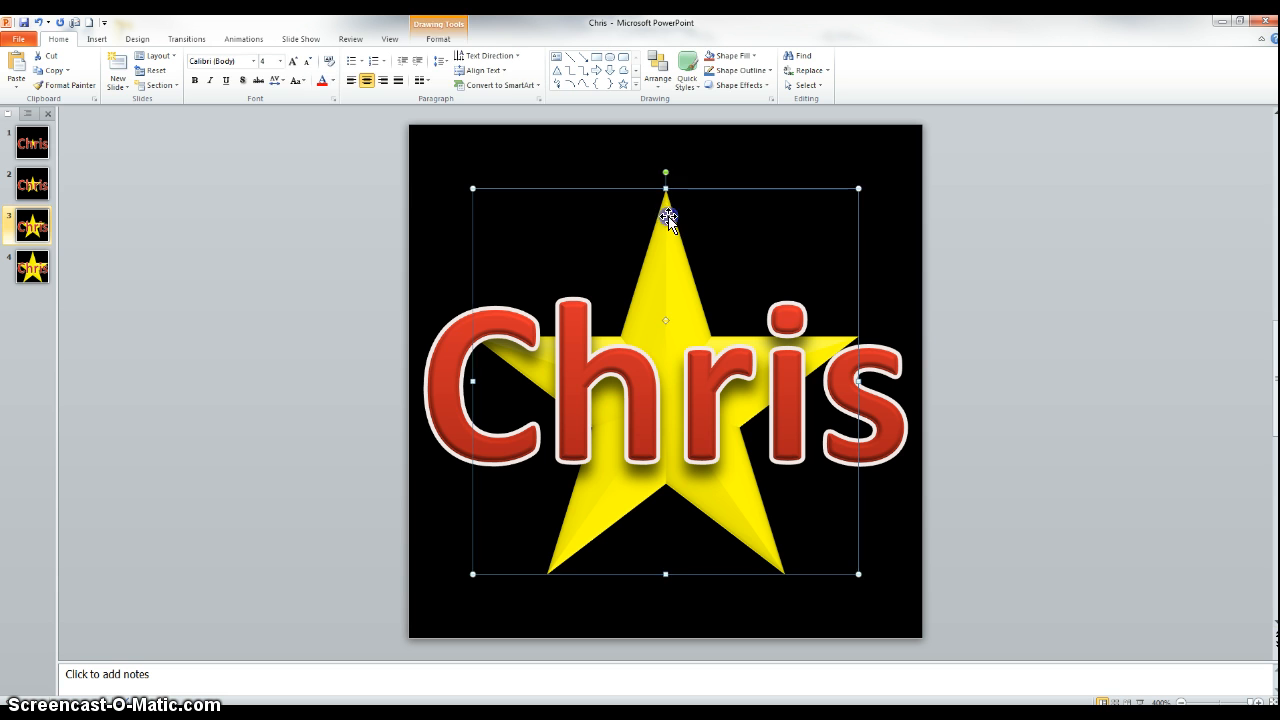
pyautogui.click(437, 40)
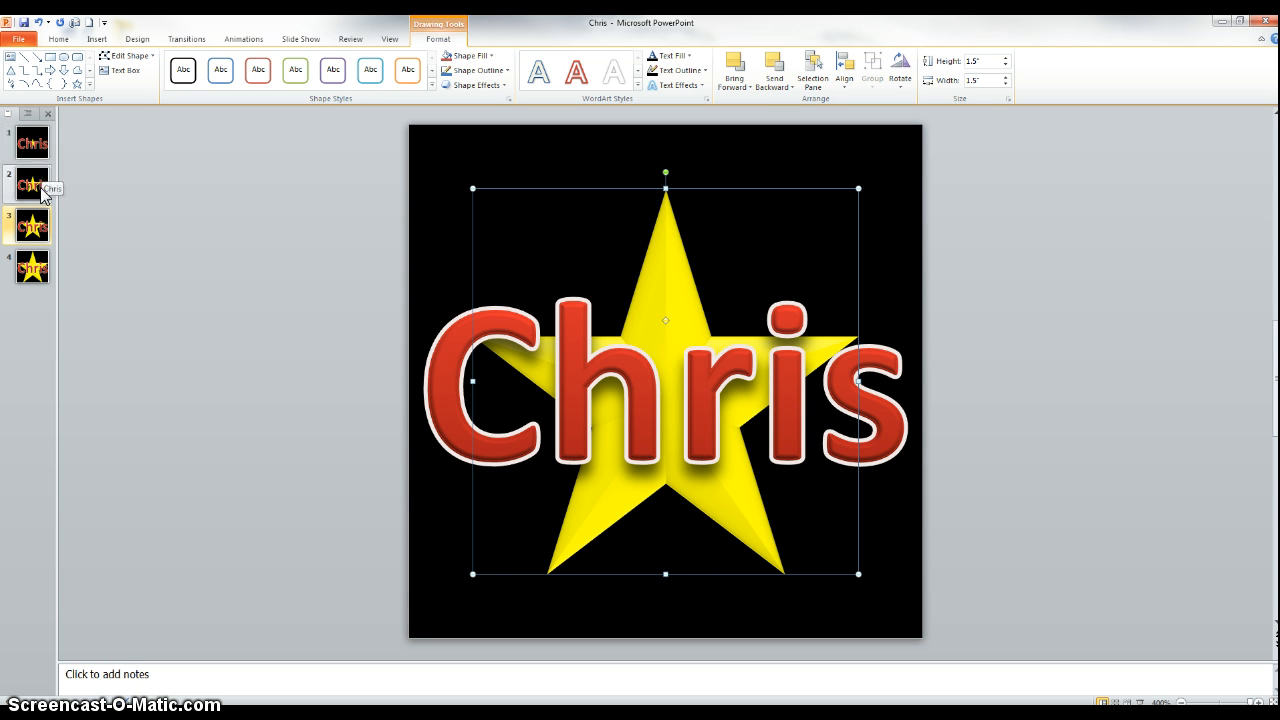
pyautogui.click(42, 267)
pyautogui.click(40, 232)
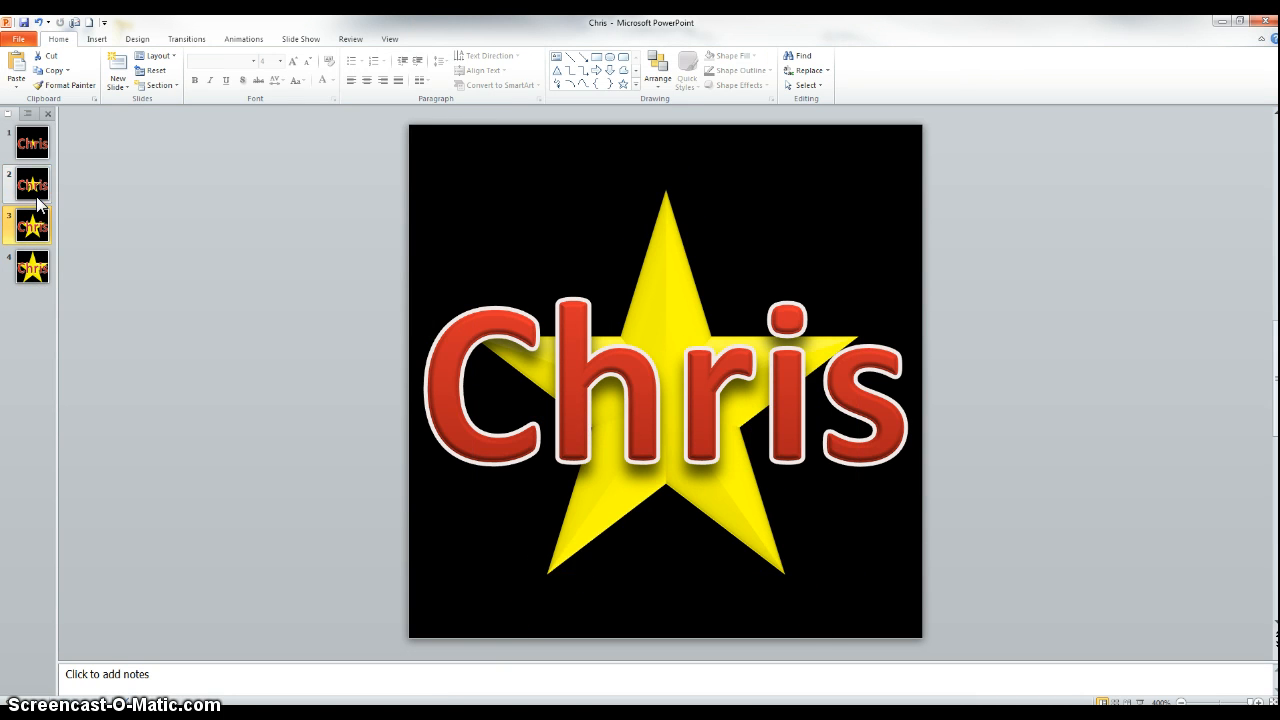
pyautogui.click(38, 192)
pyautogui.click(40, 150)
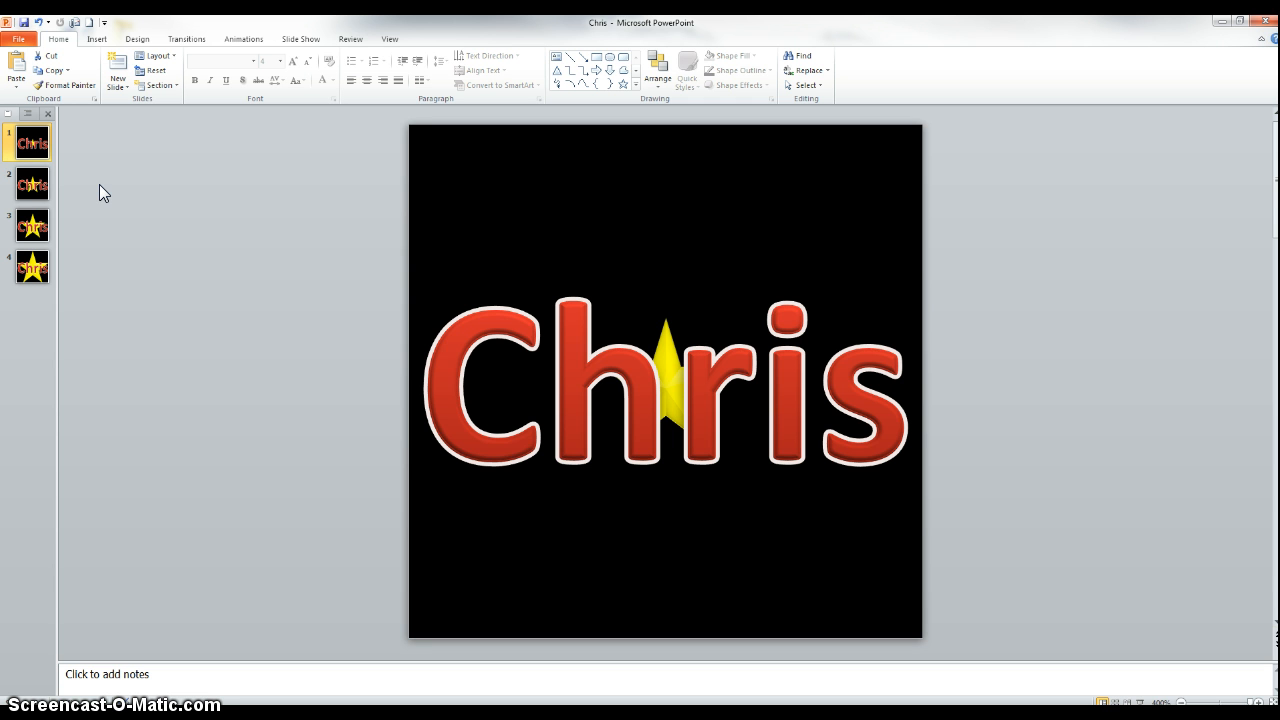
pyautogui.click(39, 191)
pyautogui.click(42, 226)
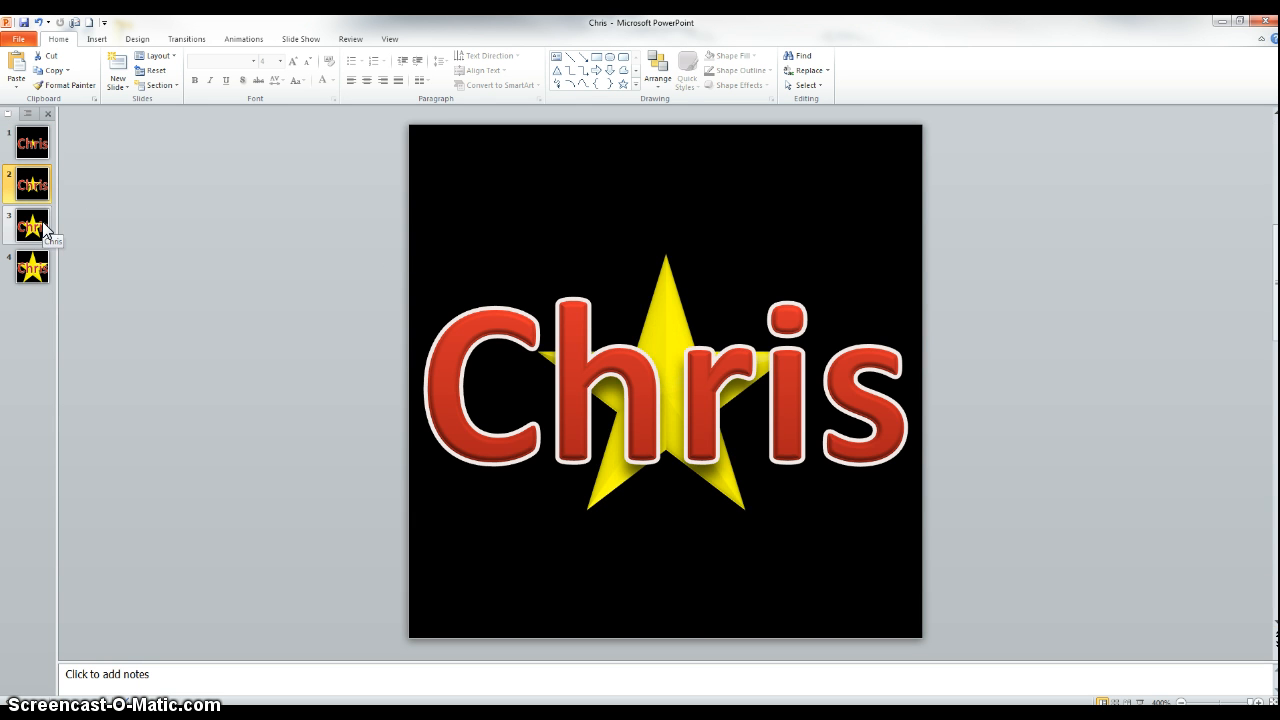
pyautogui.click(40, 260)
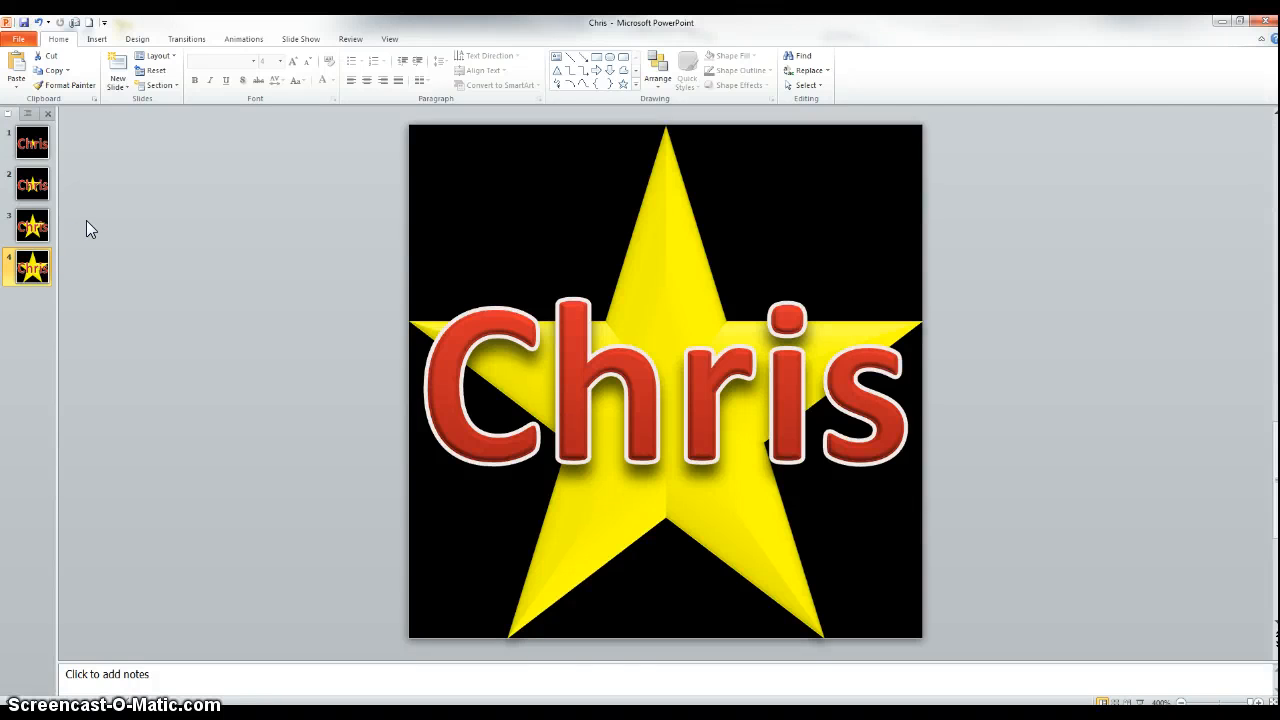
# Save the presentation.
pyautogui.click(25, 41)
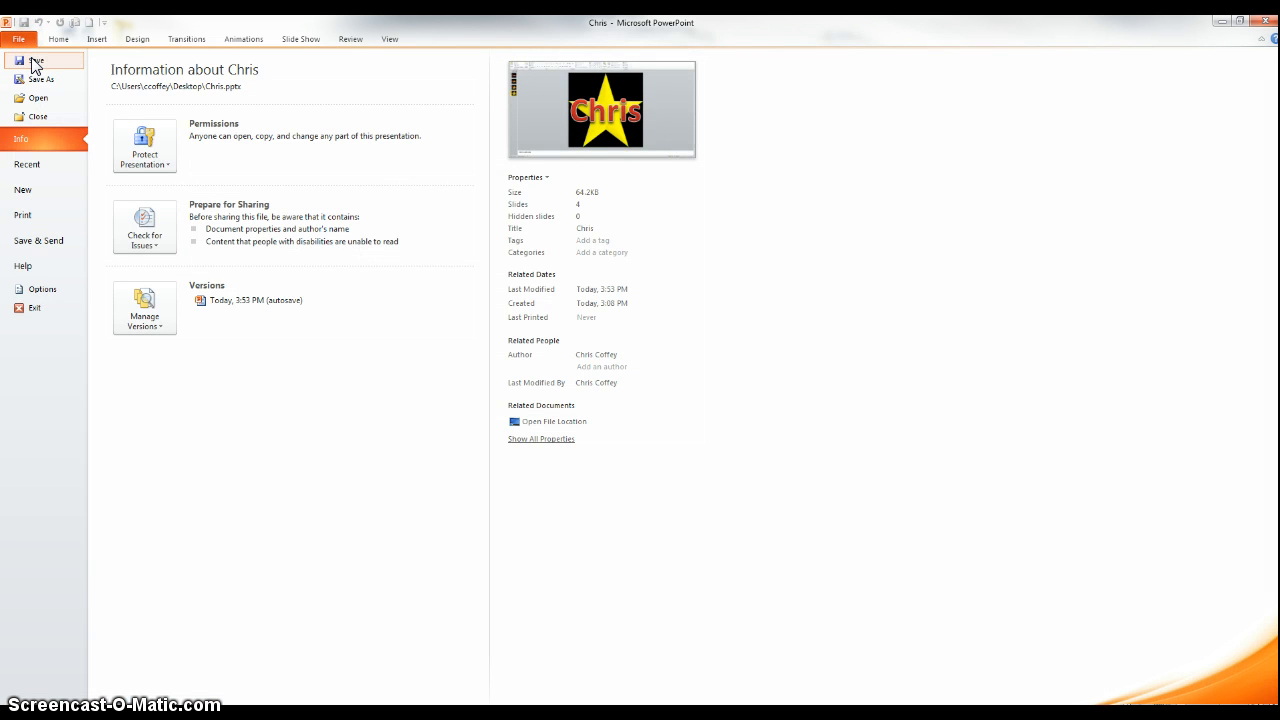
pyautogui.click(33, 62)
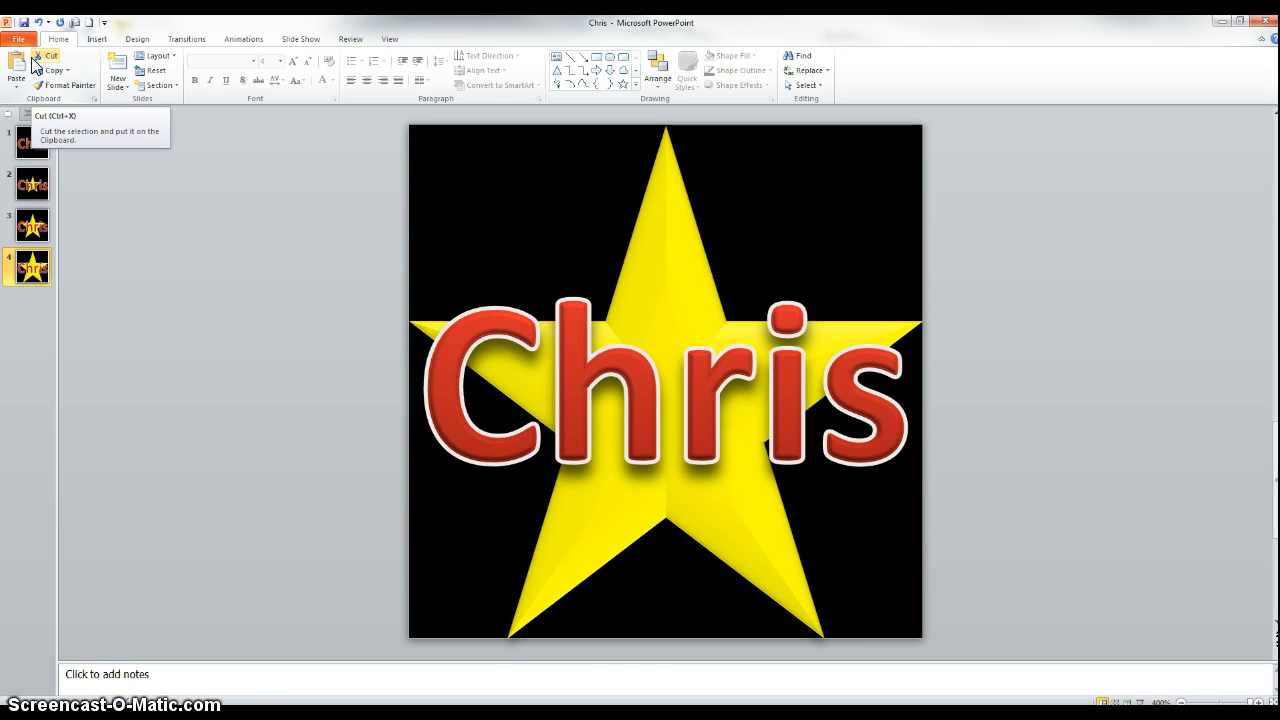
pyautogui.click(18, 39)
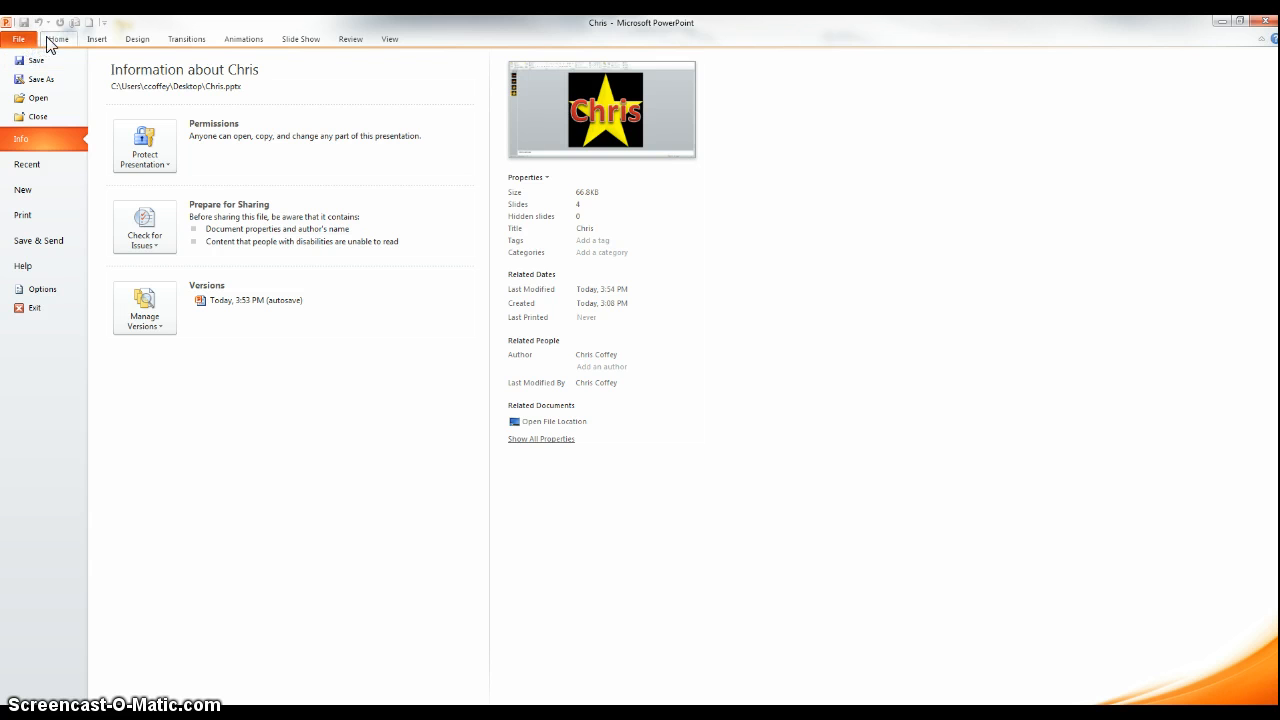
pyautogui.click(44, 38)
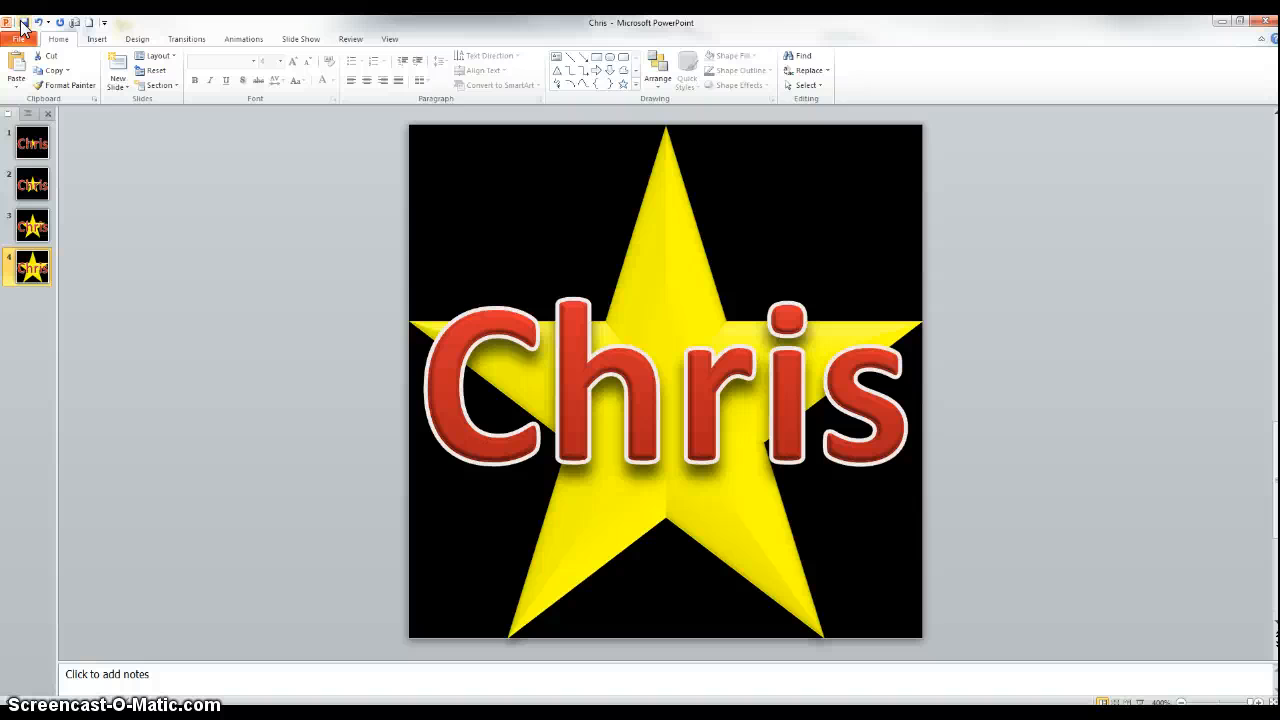
# Save the presentation as PNG Portable Network Graphics Format named Chris, exporting every slide as a separate image.
pyautogui.click(20, 38)
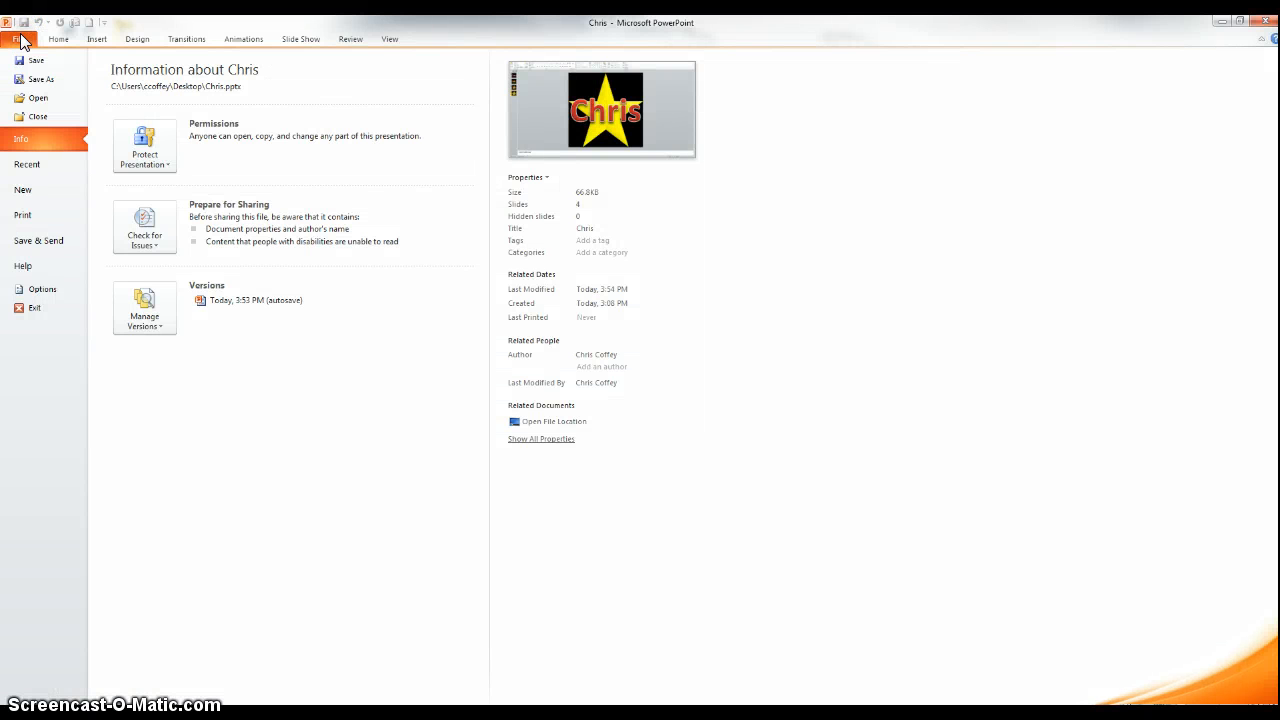
pyautogui.click(40, 80)
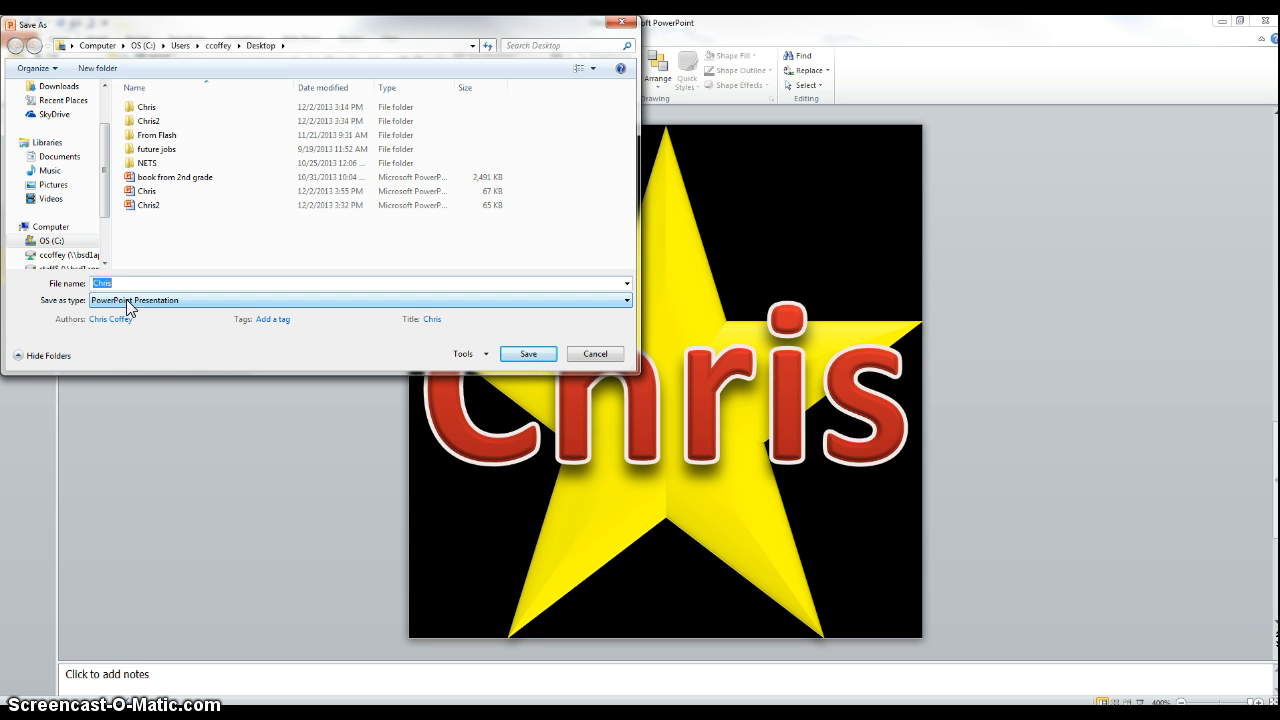
pyautogui.click(128, 302)
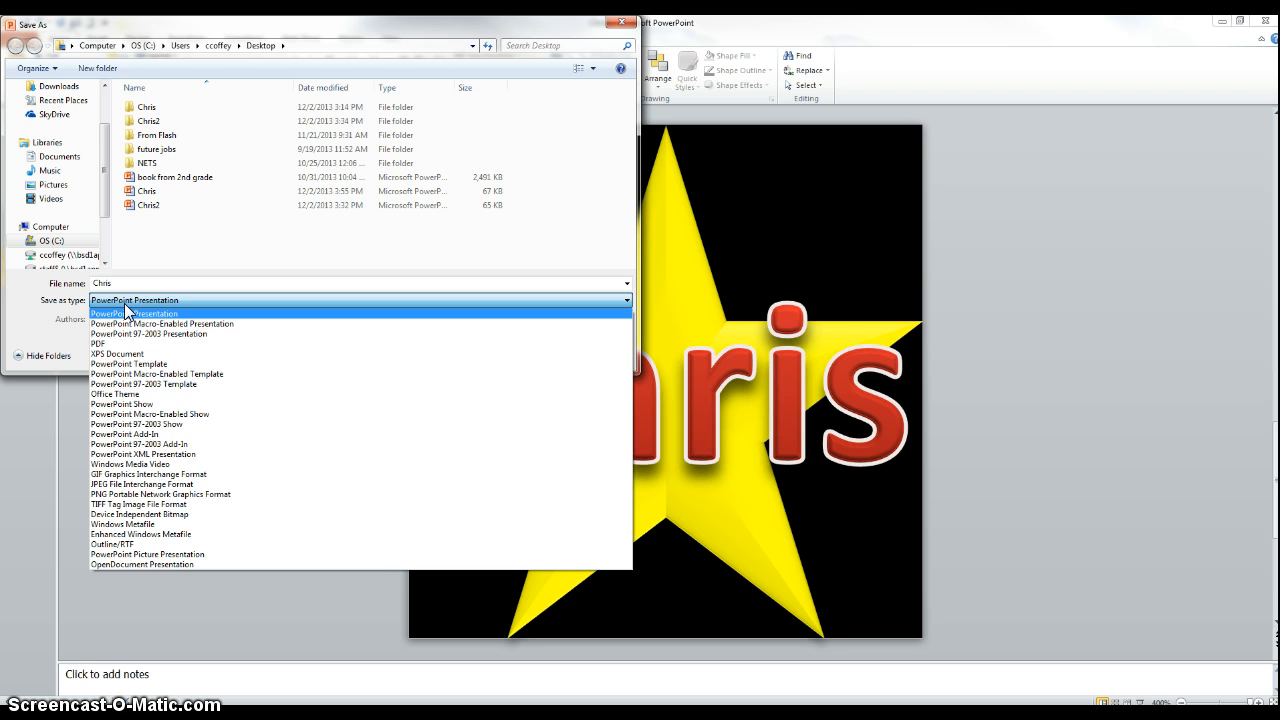
pyautogui.click(166, 496)
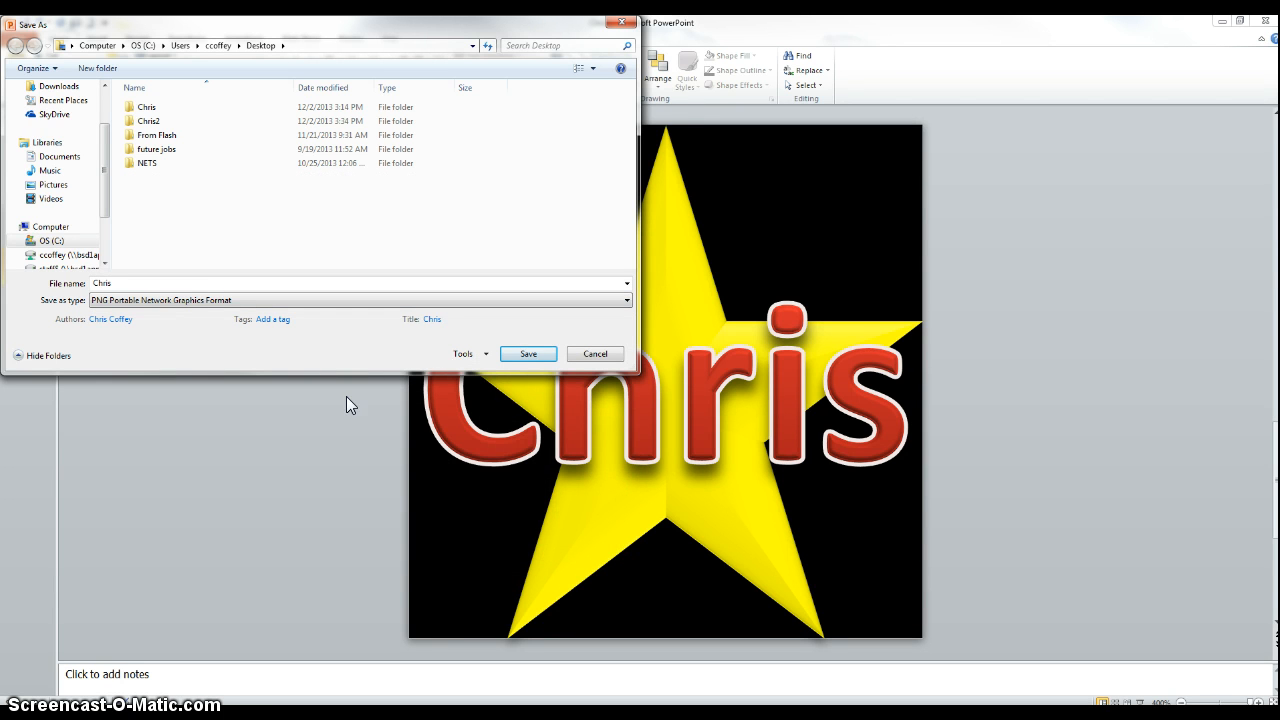
pyautogui.click(516, 358)
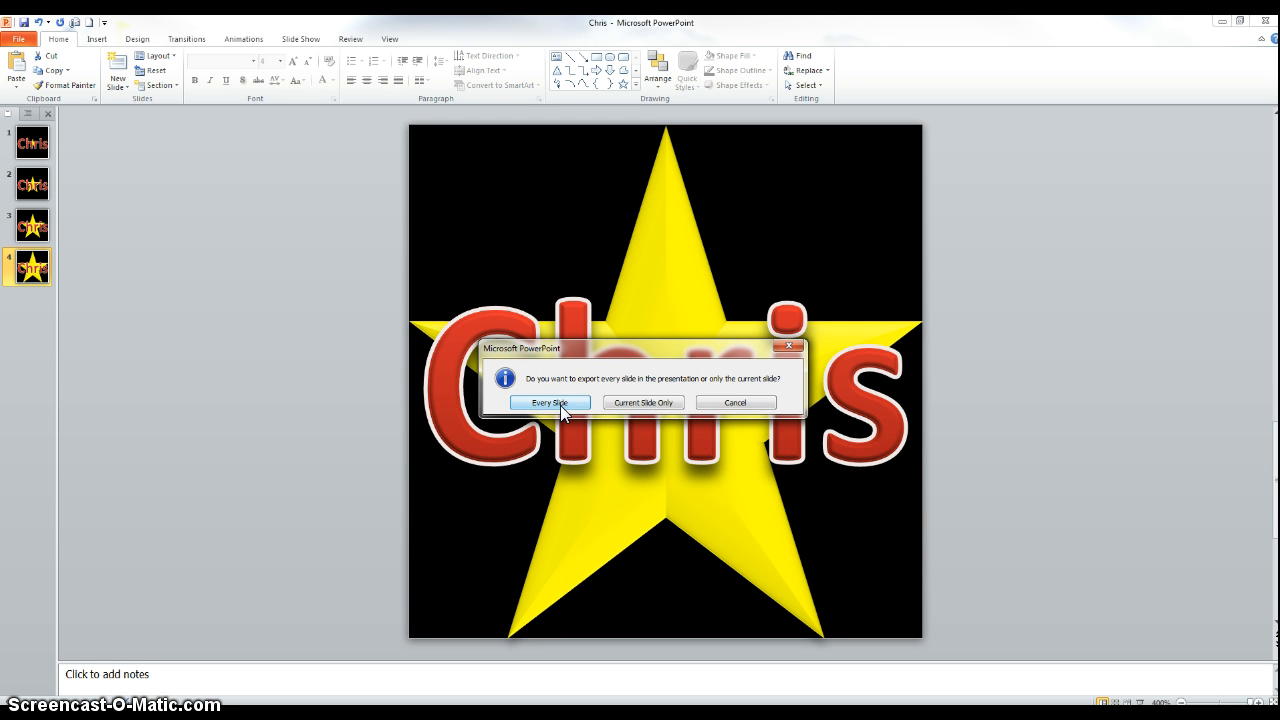
pyautogui.click(560, 405)
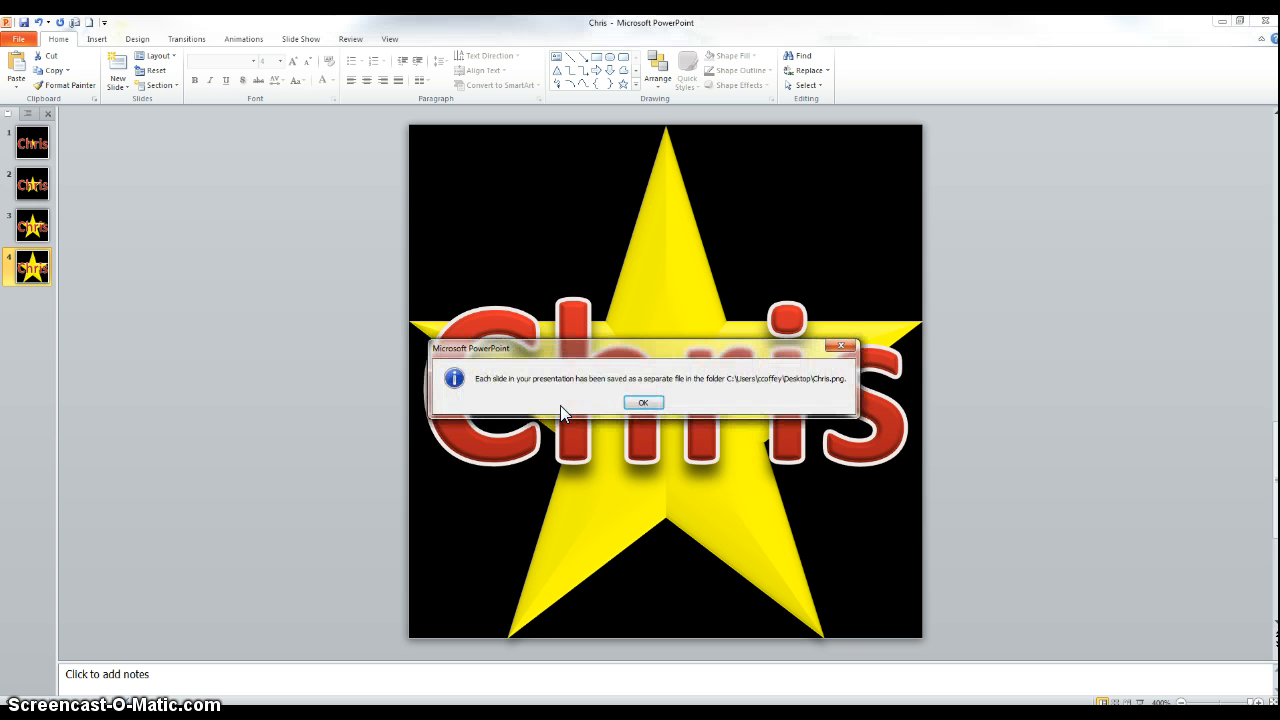
pyautogui.click(646, 403)
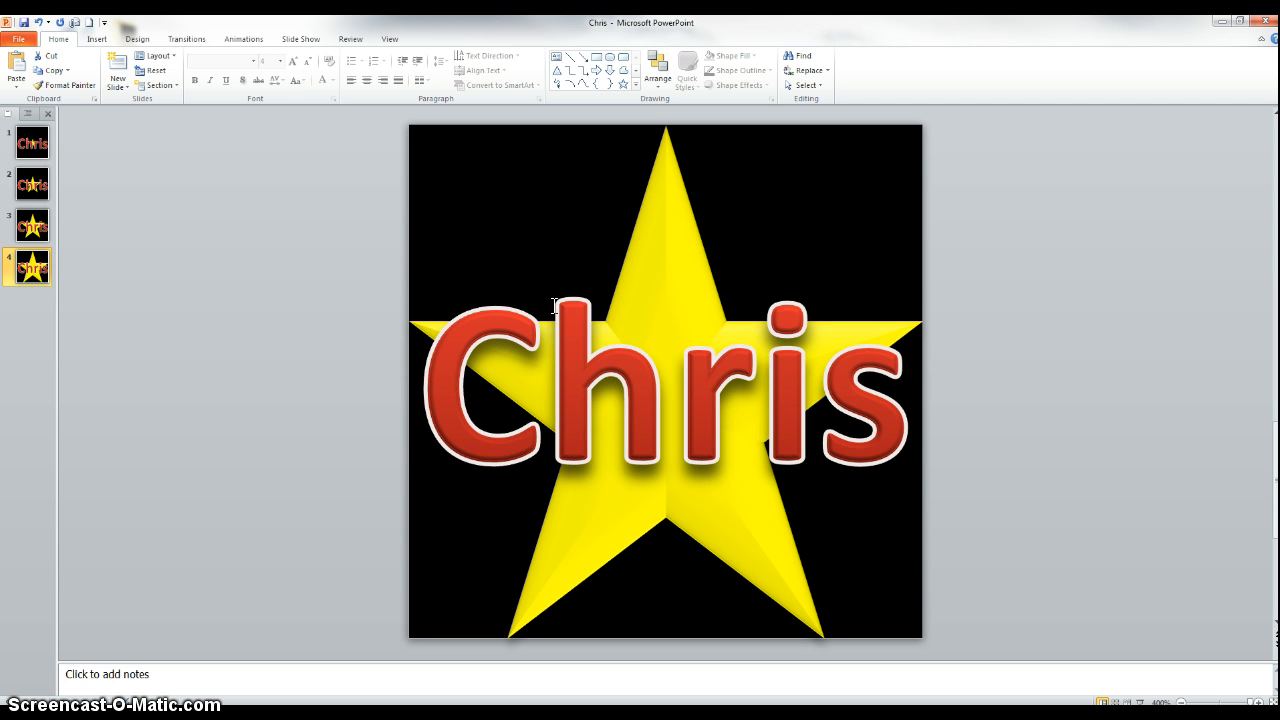
# Close PowerPoint and switch to the GIFMaker.me page in the browser.
pyautogui.click(1266, 22)
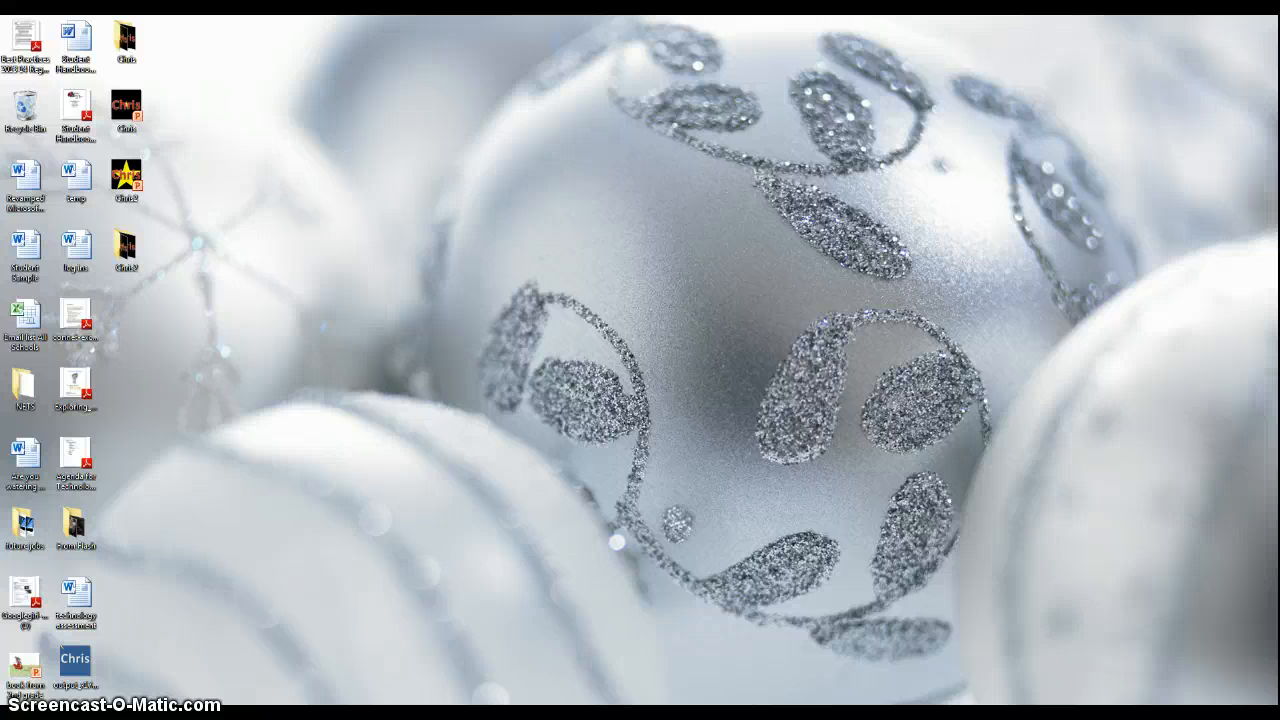
pyautogui.moveTo(1278, 46); pyautogui.dragTo(416, 14)
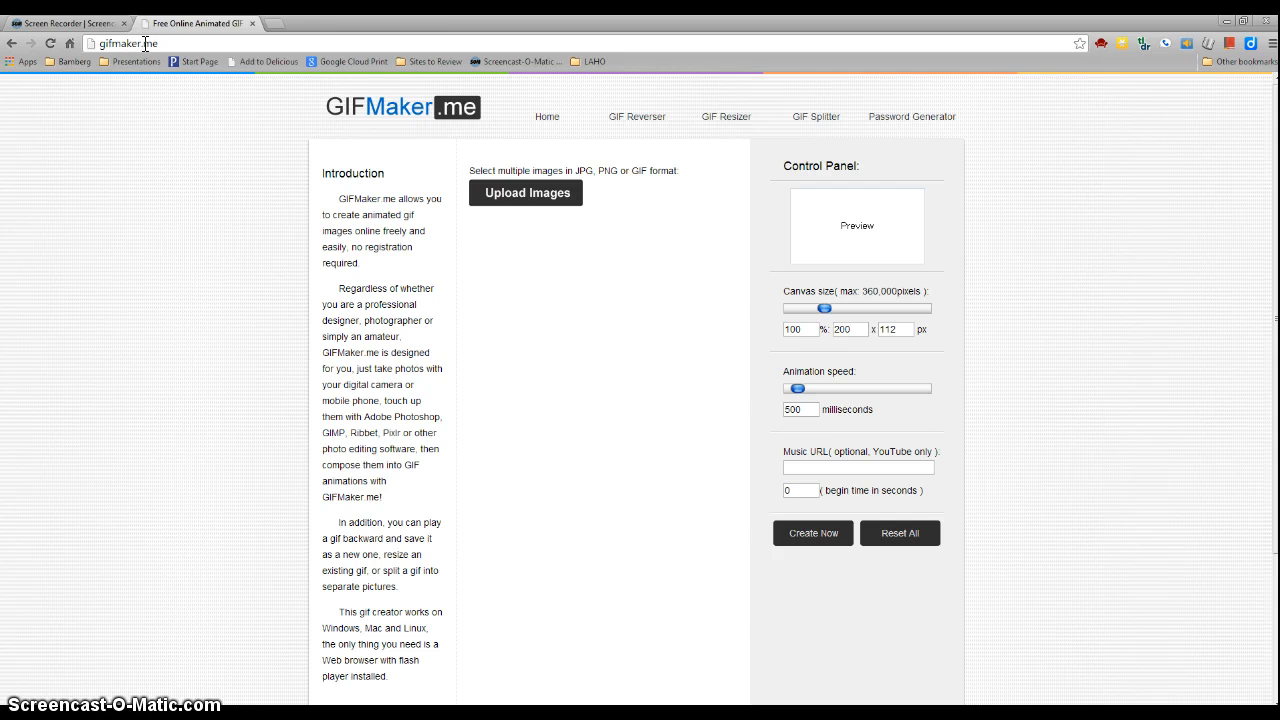
# Upload all four slide images, Slide1 through Slide4, from the Chris2 folder on the Desktop.
pyautogui.click(557, 200)
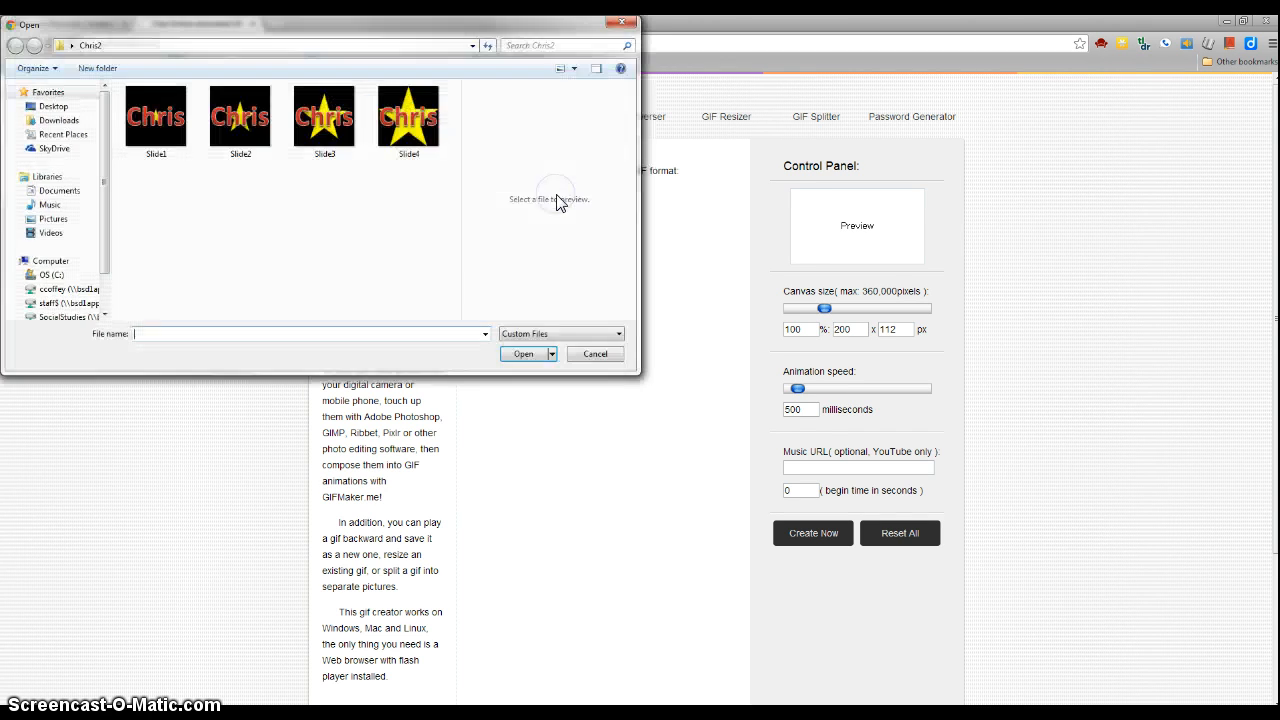
pyautogui.click(70, 106)
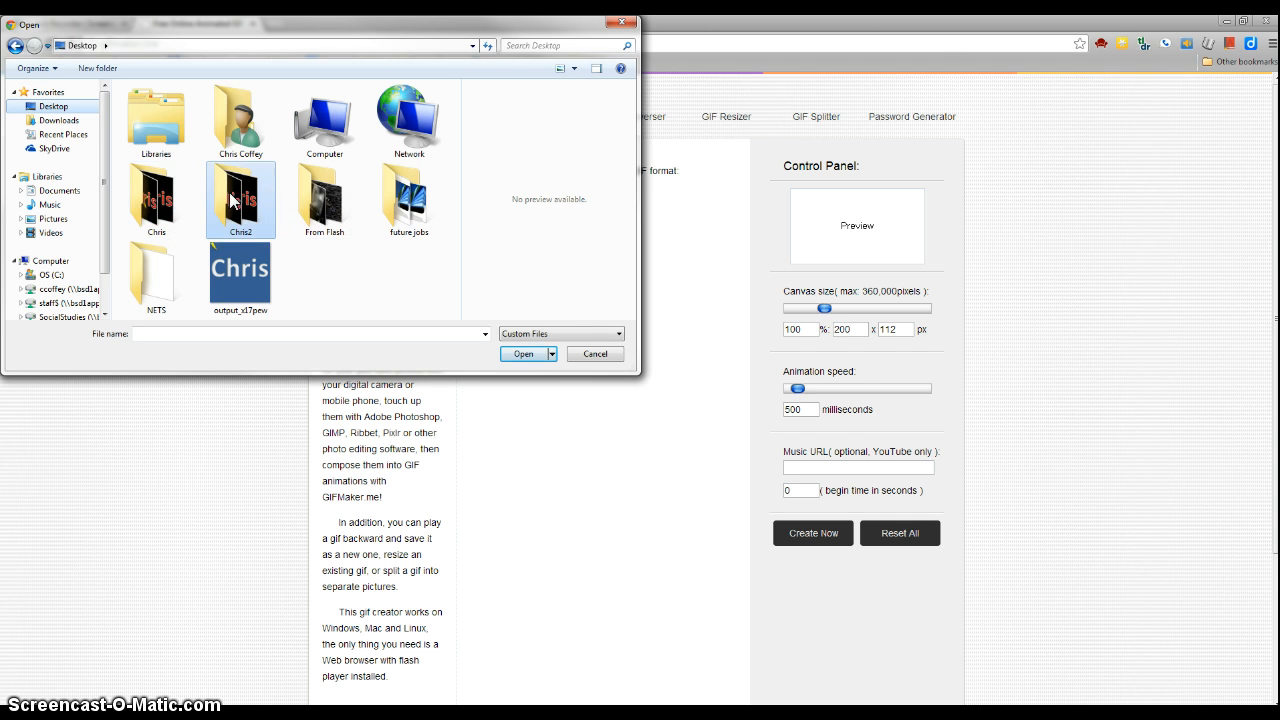
pyautogui.doubleClick(168, 200)
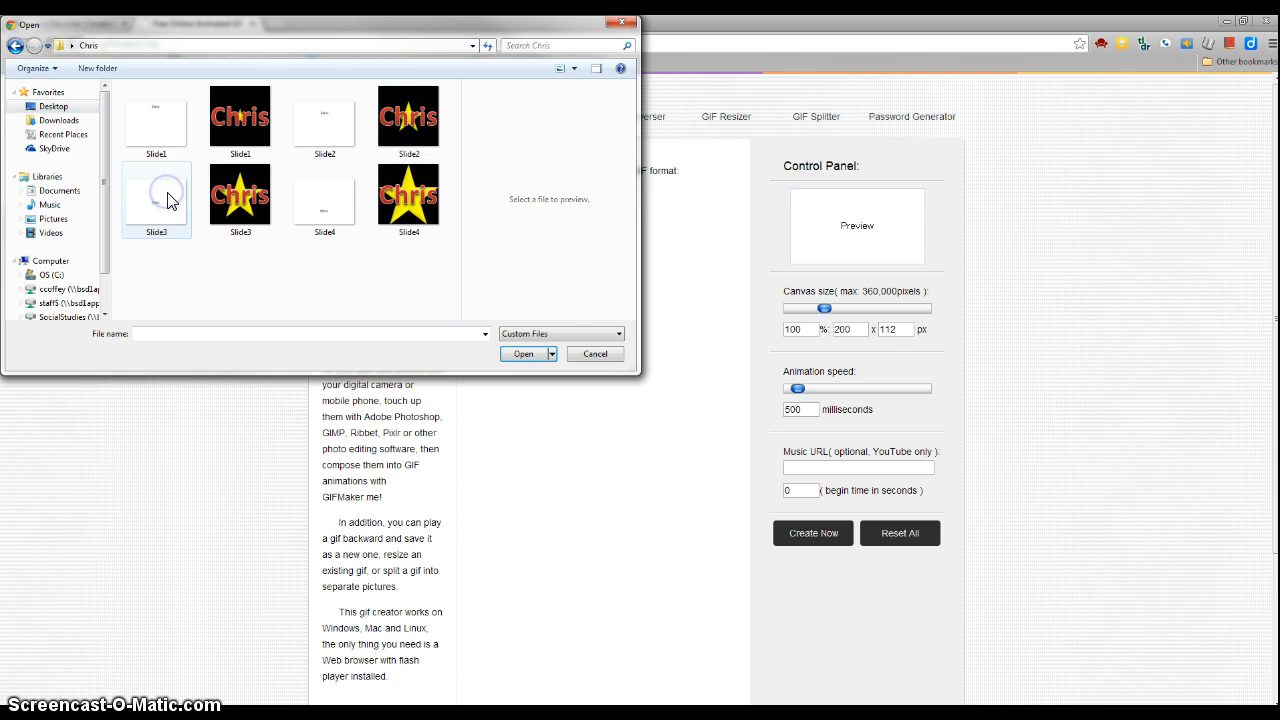
pyautogui.click(15, 45)
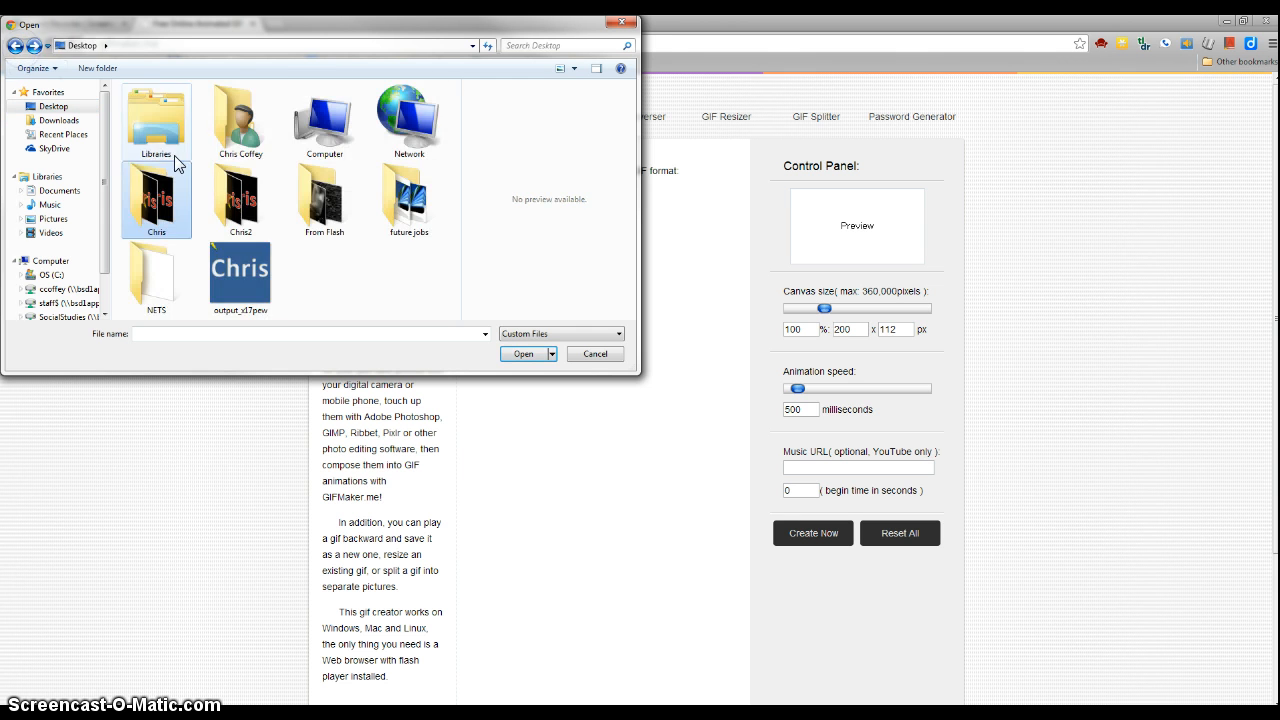
pyautogui.doubleClick(216, 190)
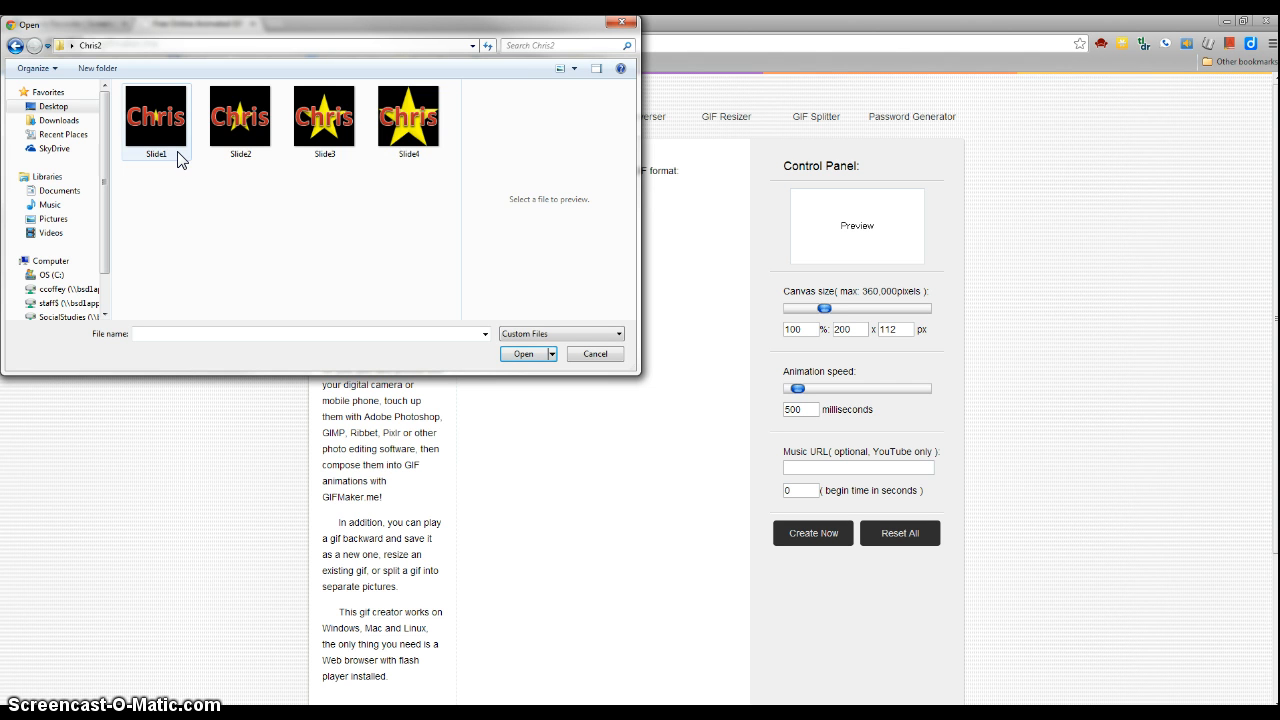
pyautogui.click(179, 158)
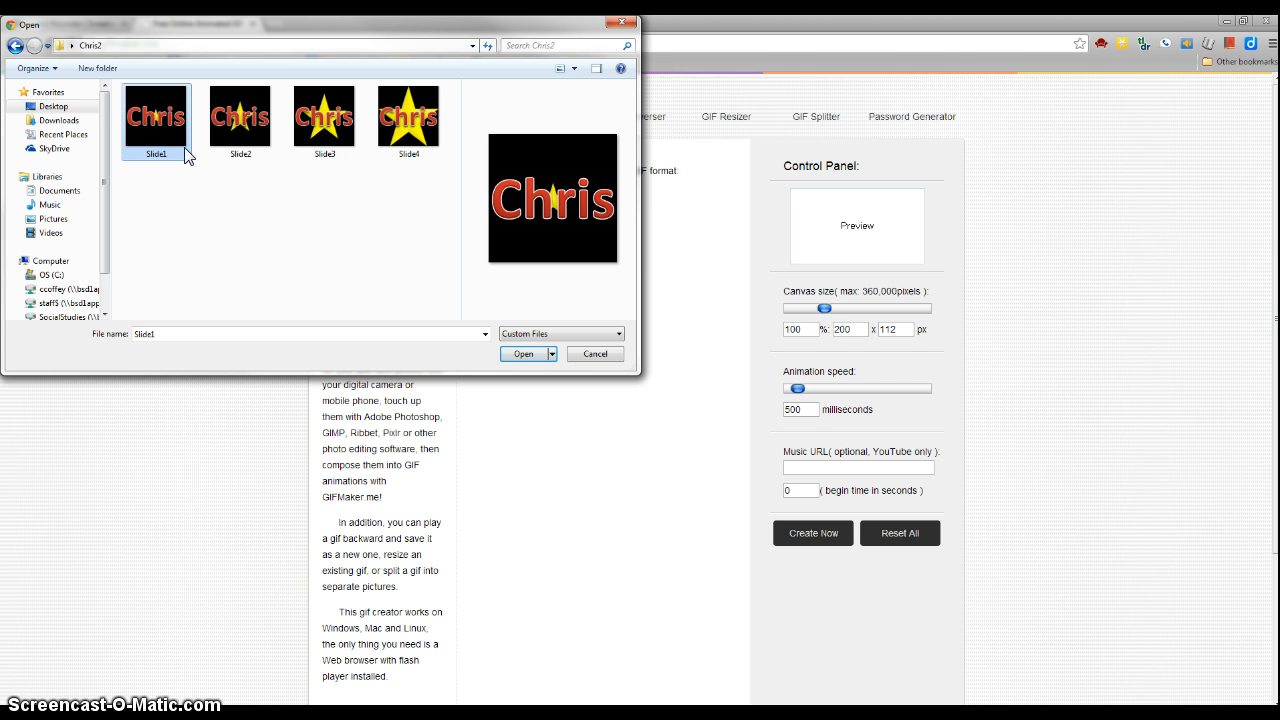
pyautogui.hotkey('ctrl', 'a')
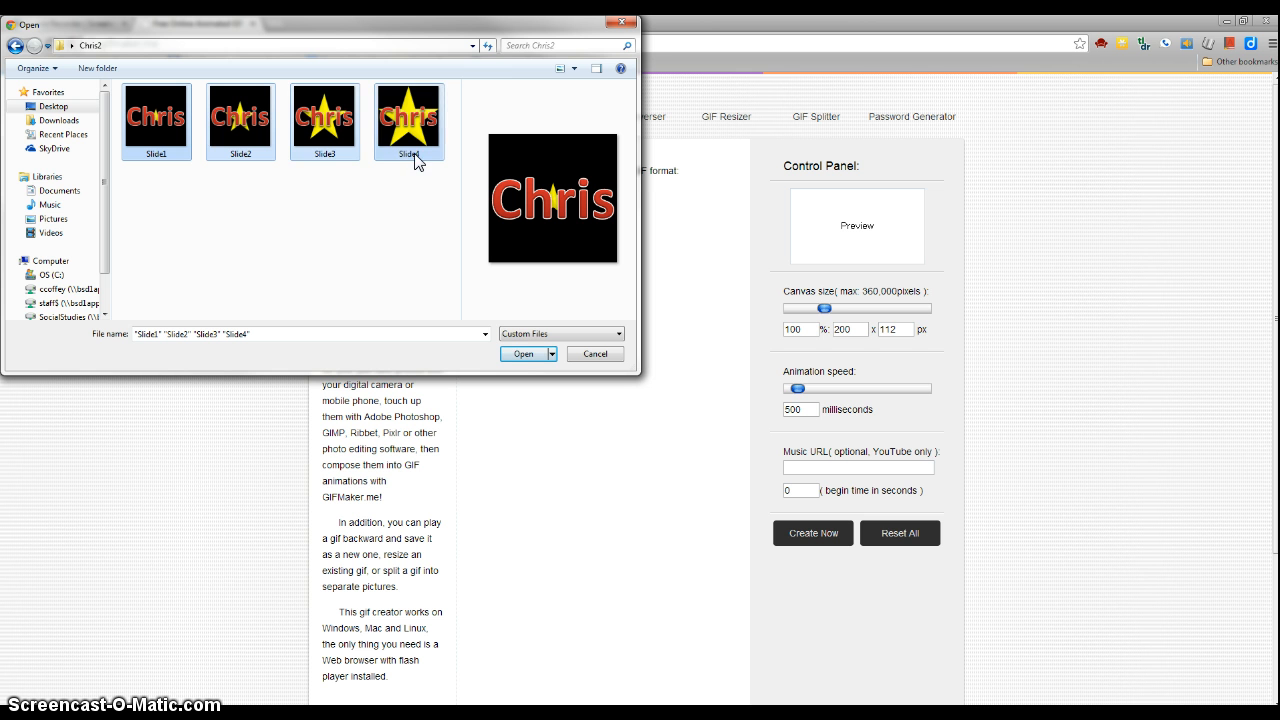
pyautogui.click(523, 354)
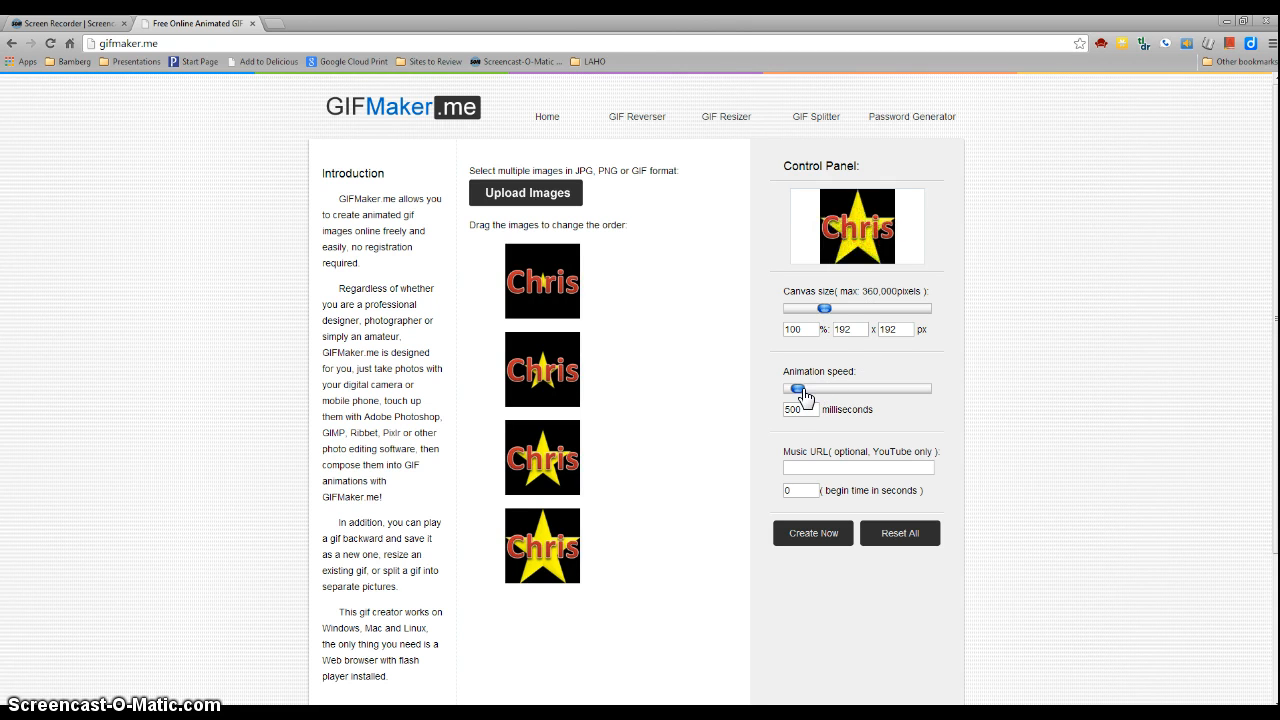
# Set the animation speed to 300 milliseconds.
pyautogui.moveTo(803, 390); pyautogui.dragTo(798, 396)
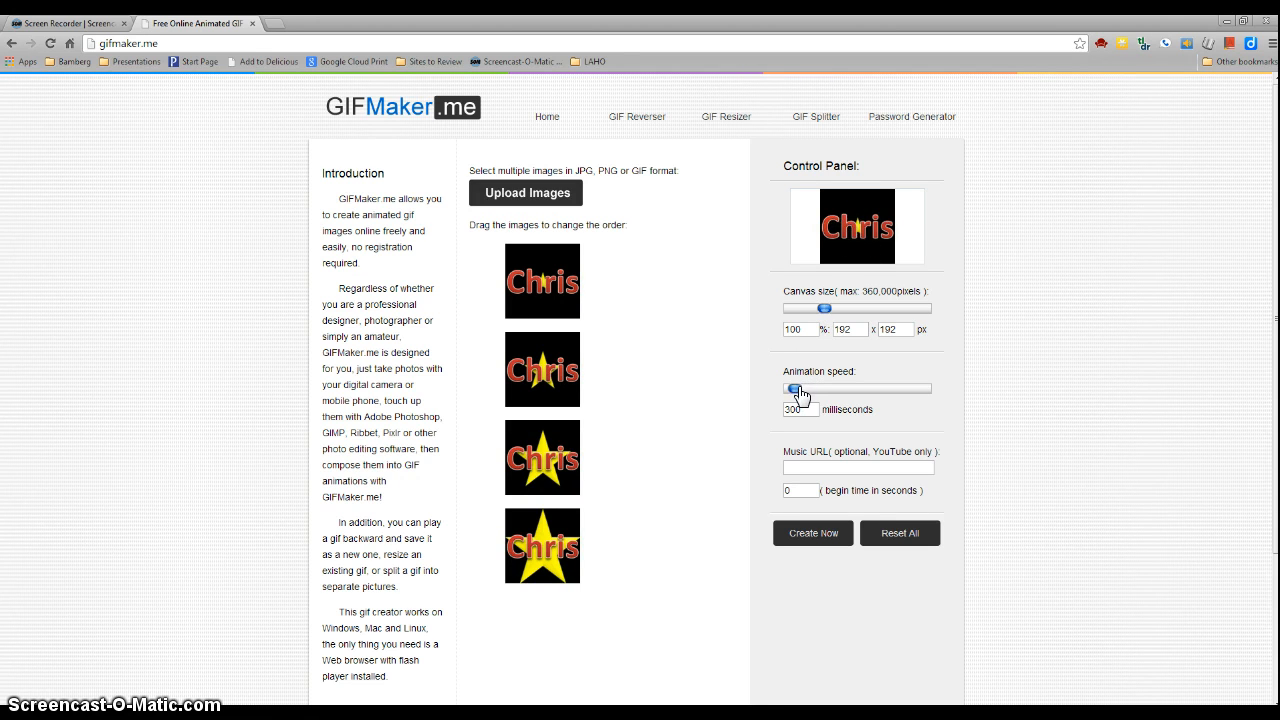
pyautogui.moveTo(801, 395); pyautogui.dragTo(794, 397)
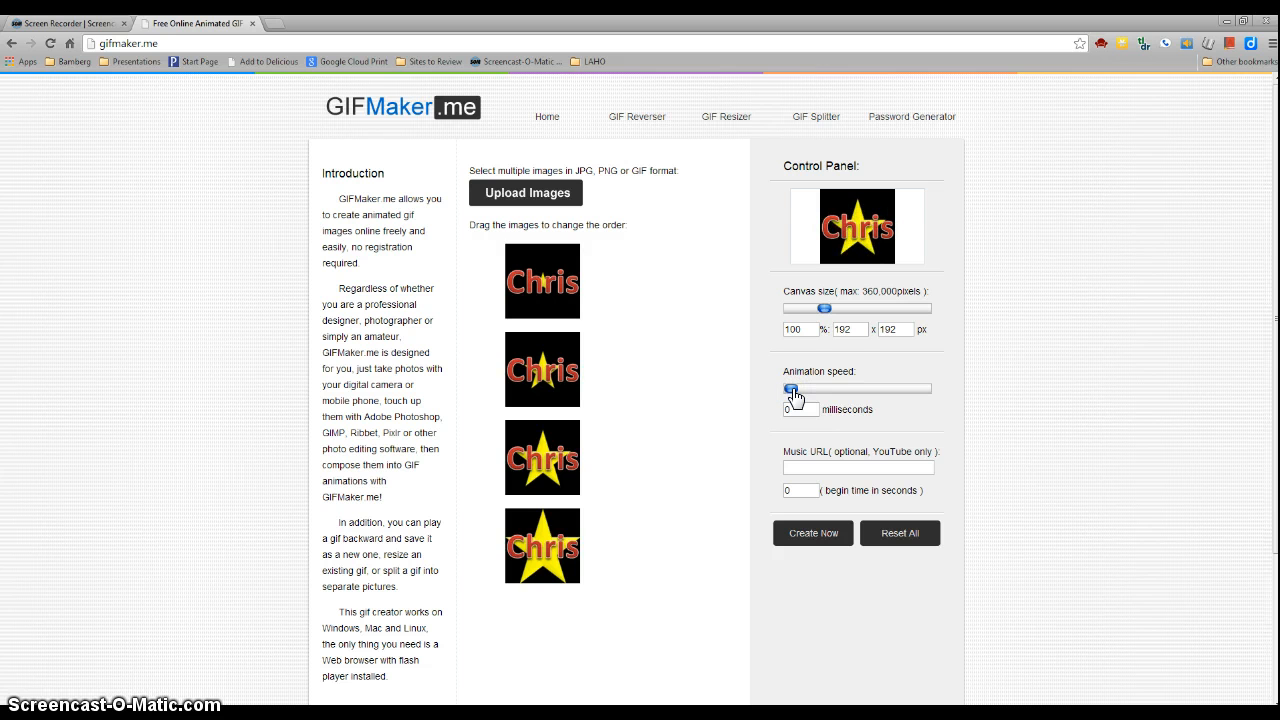
pyautogui.click(794, 396)
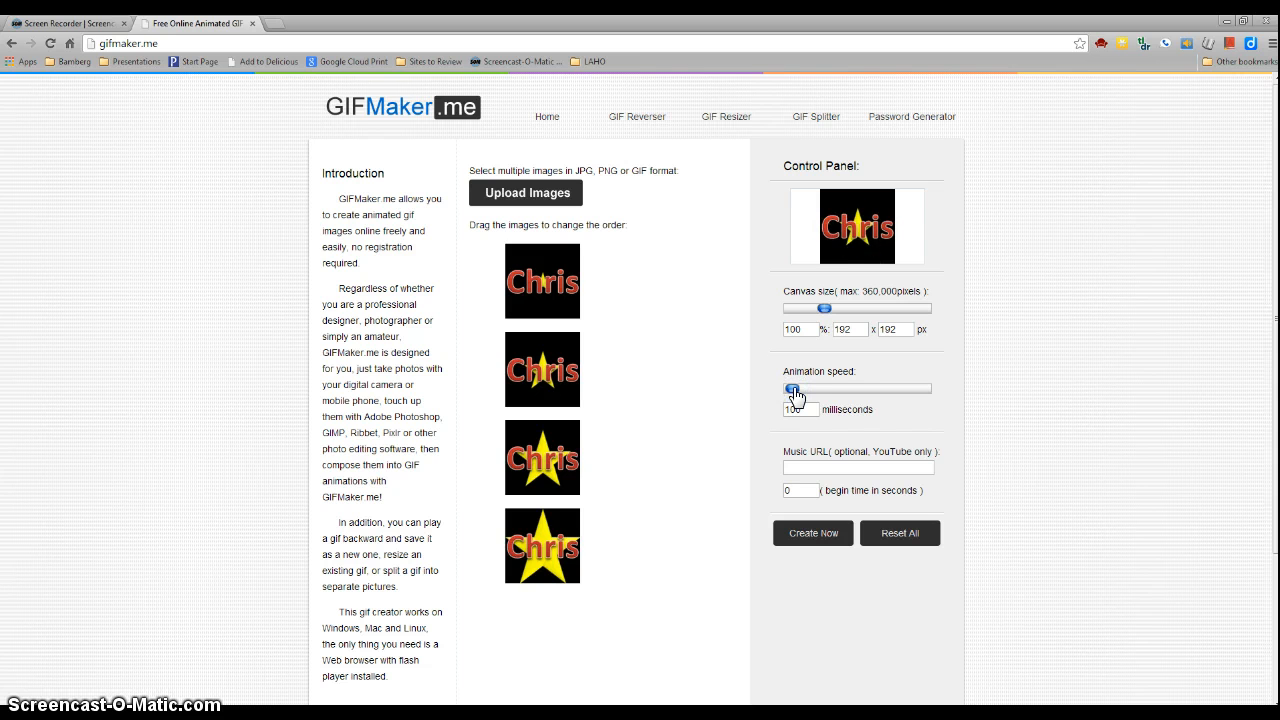
pyautogui.click(794, 396)
pyautogui.moveTo(794, 396); pyautogui.dragTo(797, 396)
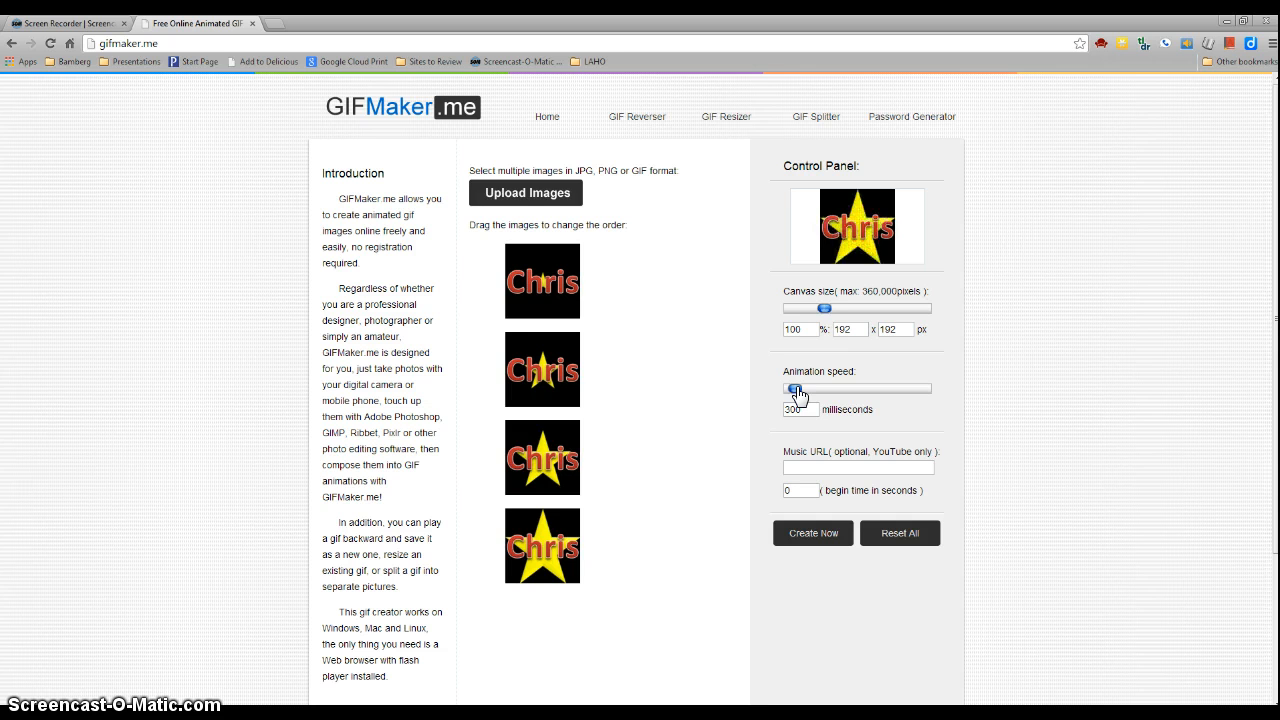
# Create the animated GIF, download it, and open the downloaded GIF file.
pyautogui.click(813, 538)
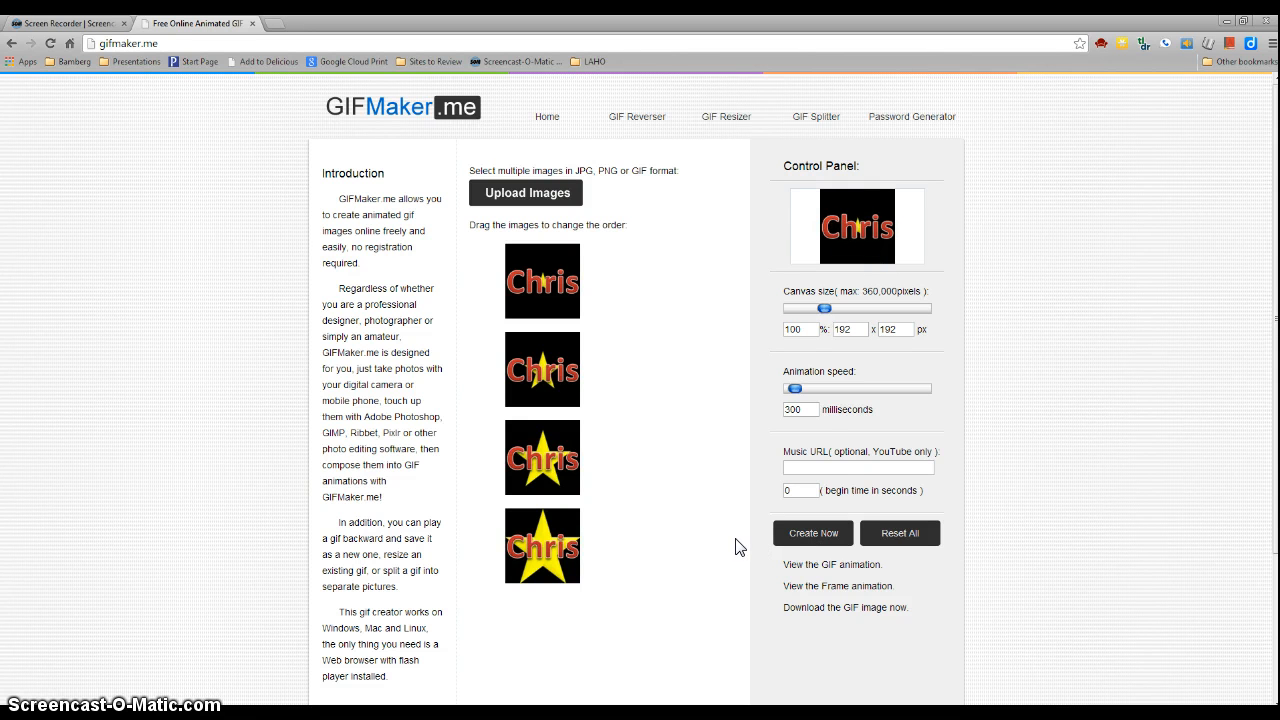
pyautogui.click(820, 612)
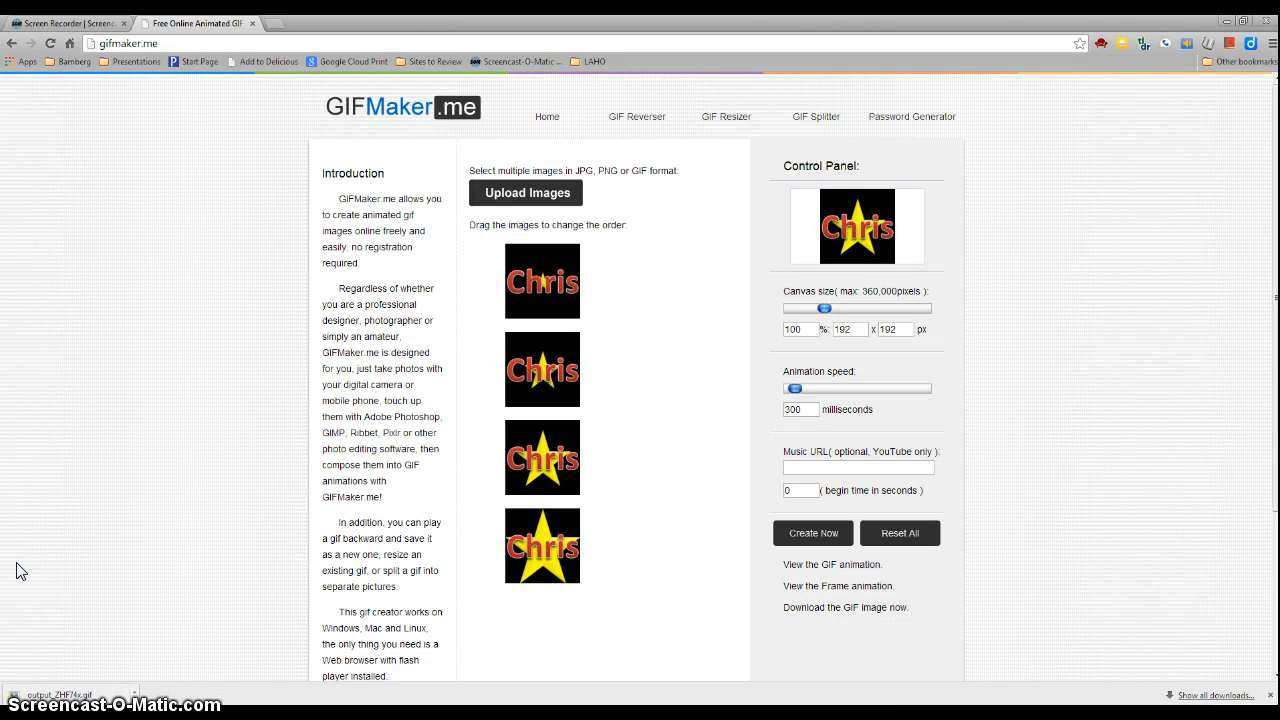
pyautogui.click(60, 695)
# Watch the GIF animation in the viewer window, then close all its tabs.
pyautogui.moveTo(1279, 30); pyautogui.dragTo(734, 117)
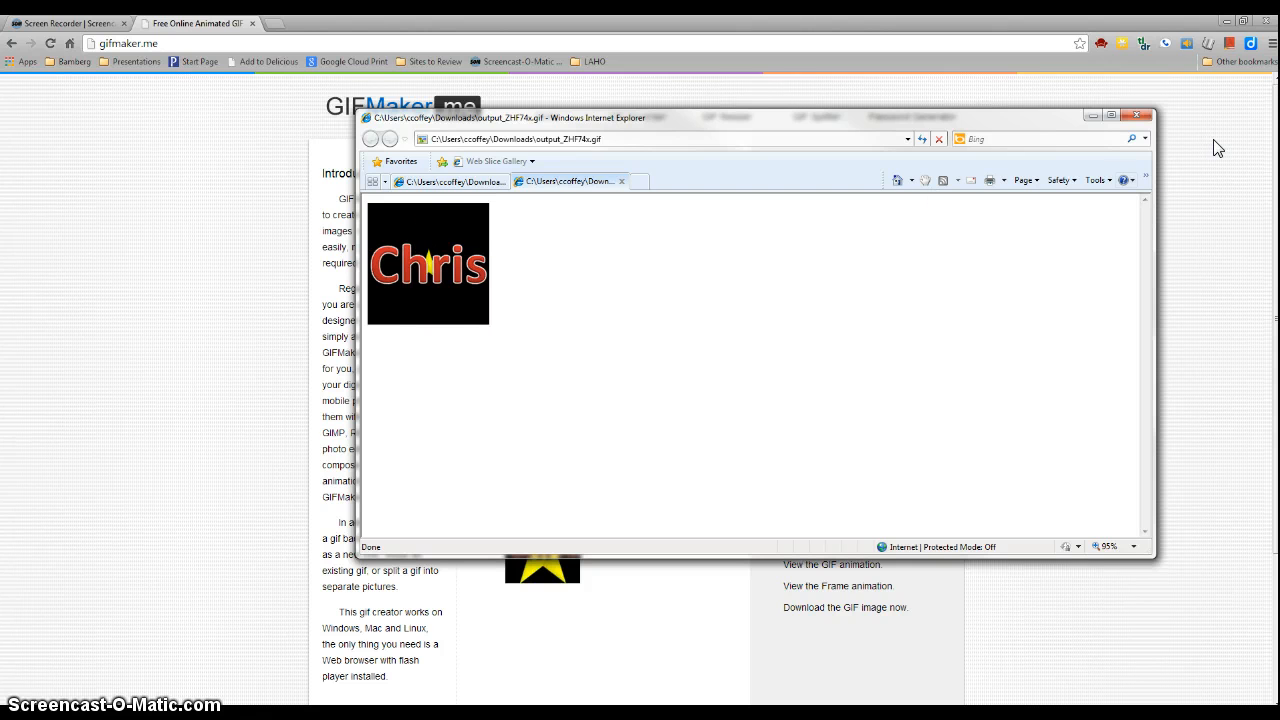
pyautogui.click(1138, 116)
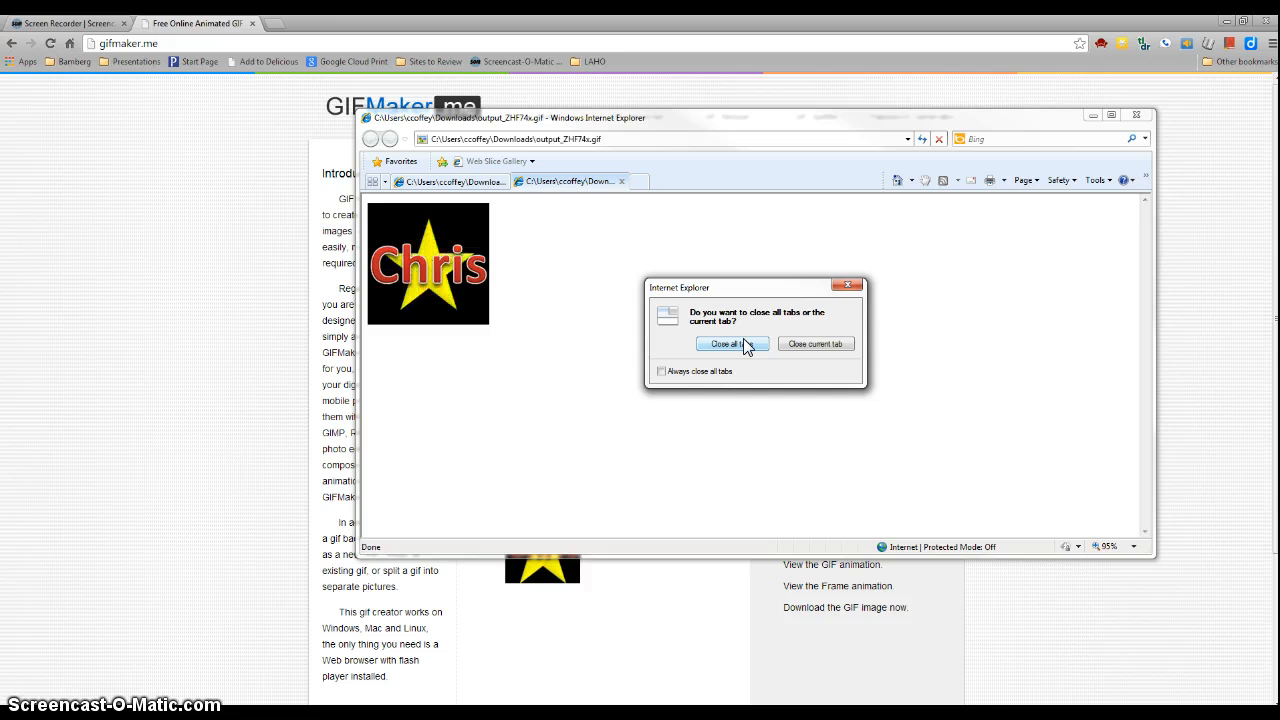
pyautogui.click(744, 345)
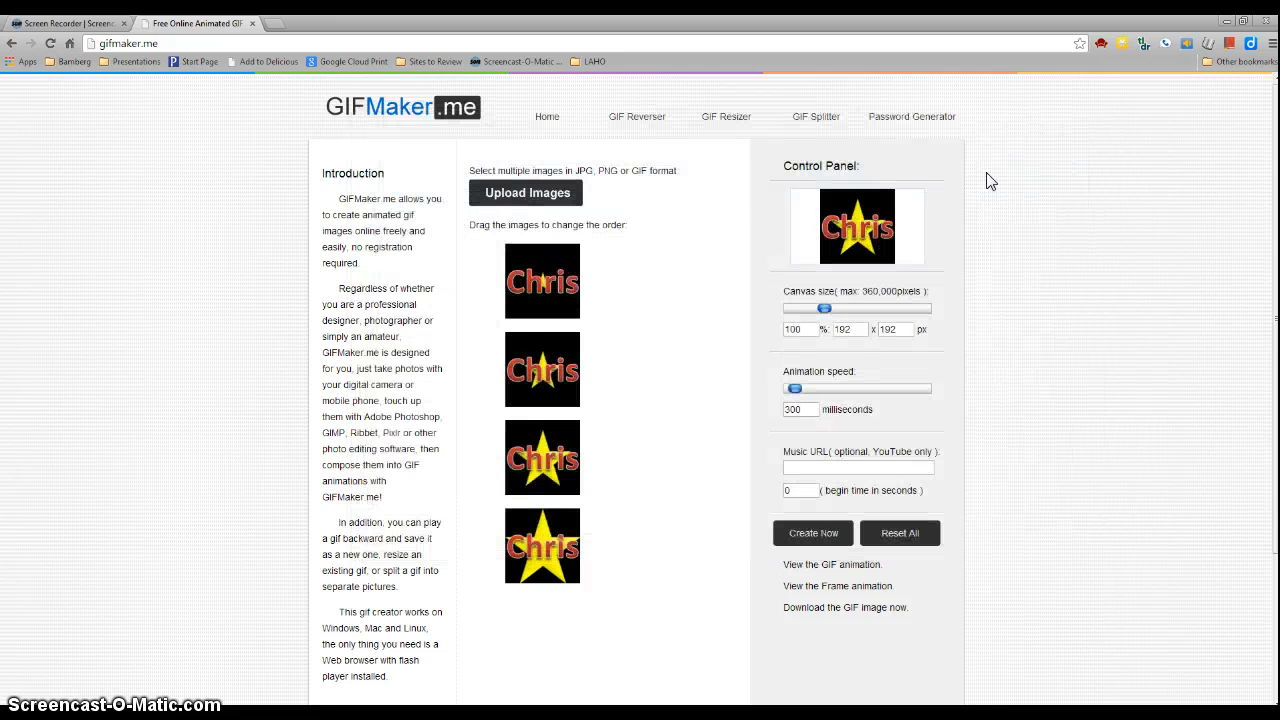